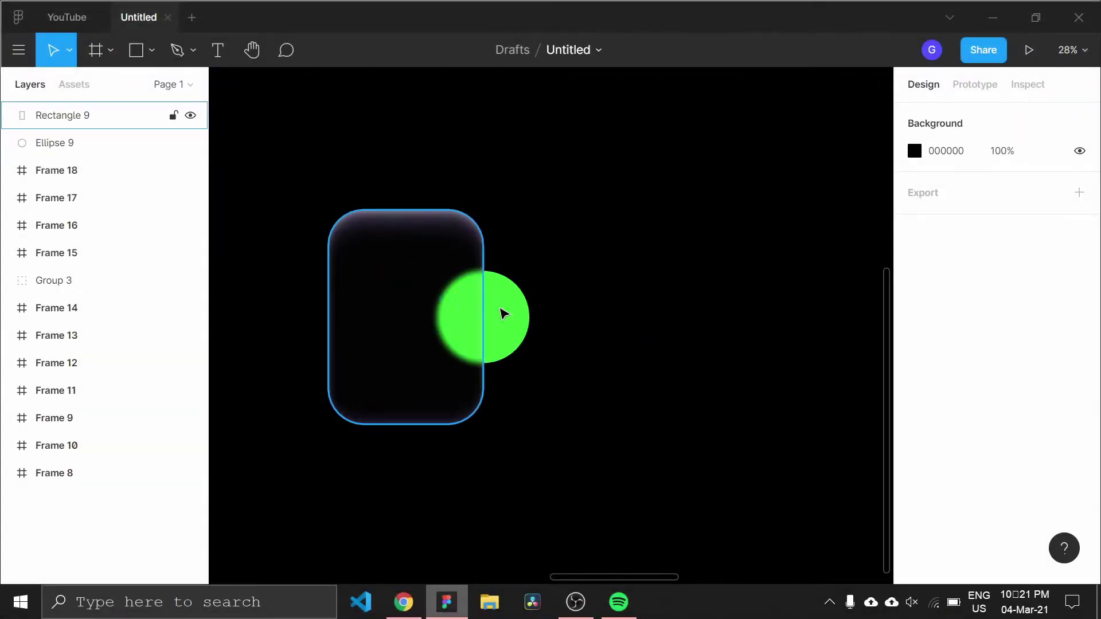
Move the green circle (Ellipse 9) over the card's right edge
{"action": "left_click", "coordinate": [505, 314]}
{"action": "left_click_drag", "start_coordinate": [504, 314], "coordinate": [492, 359]}
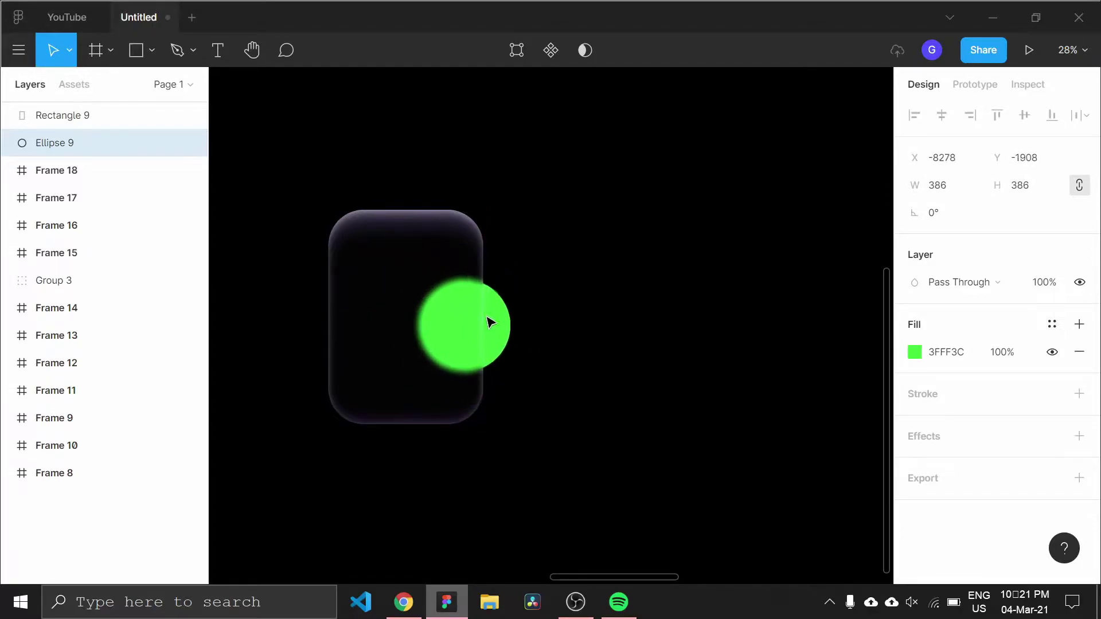
{"action": "left_click_drag", "start_coordinate": [492, 358], "coordinate": [507, 313]}
Deselect the circle and pan the canvas to an empty area
{"action": "left_click", "coordinate": [672, 314]}
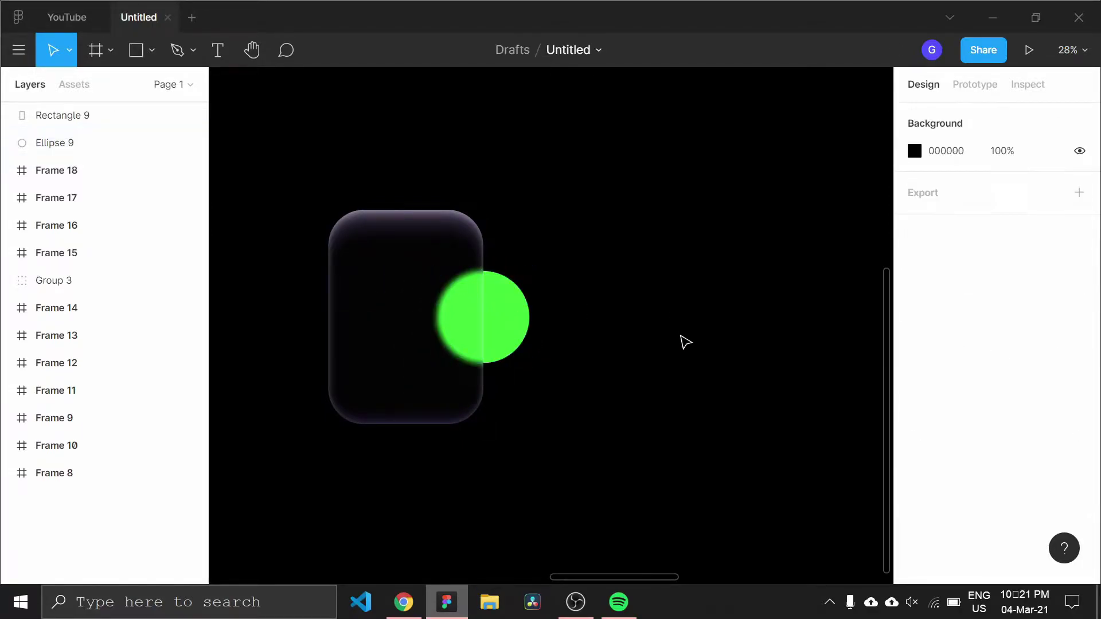
{"action": "left_click_drag", "start_coordinate": [683, 341], "coordinate": [496, 345]}
{"action": "left_click_drag", "start_coordinate": [764, 346], "coordinate": [573, 344]}
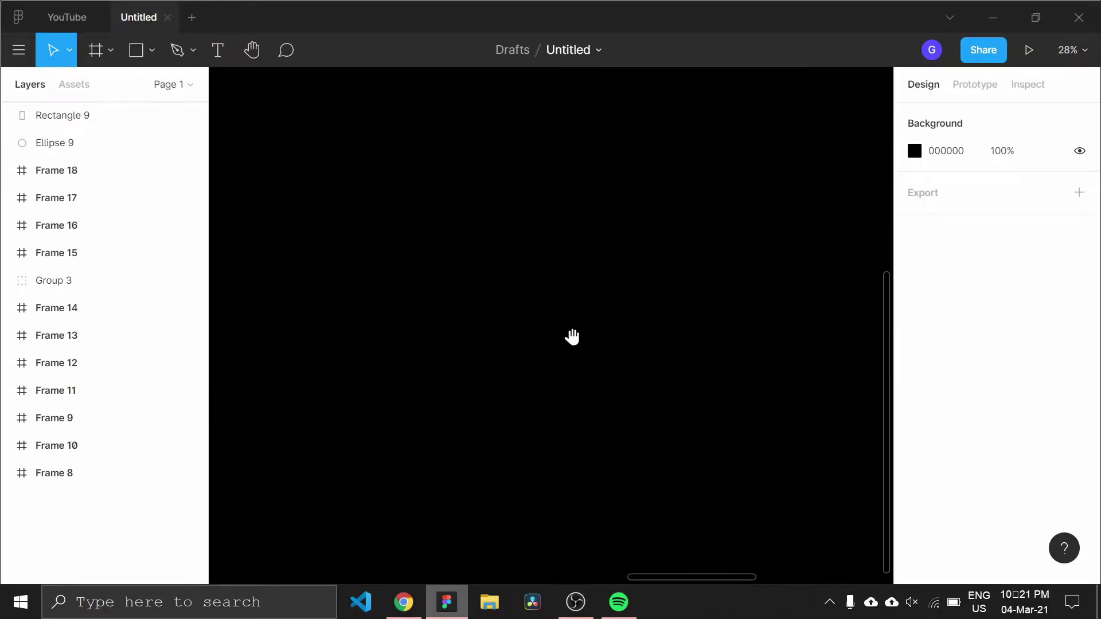
Draw a new rectangle sized 650×900 in the empty area
{"action": "key", "text": "r"}
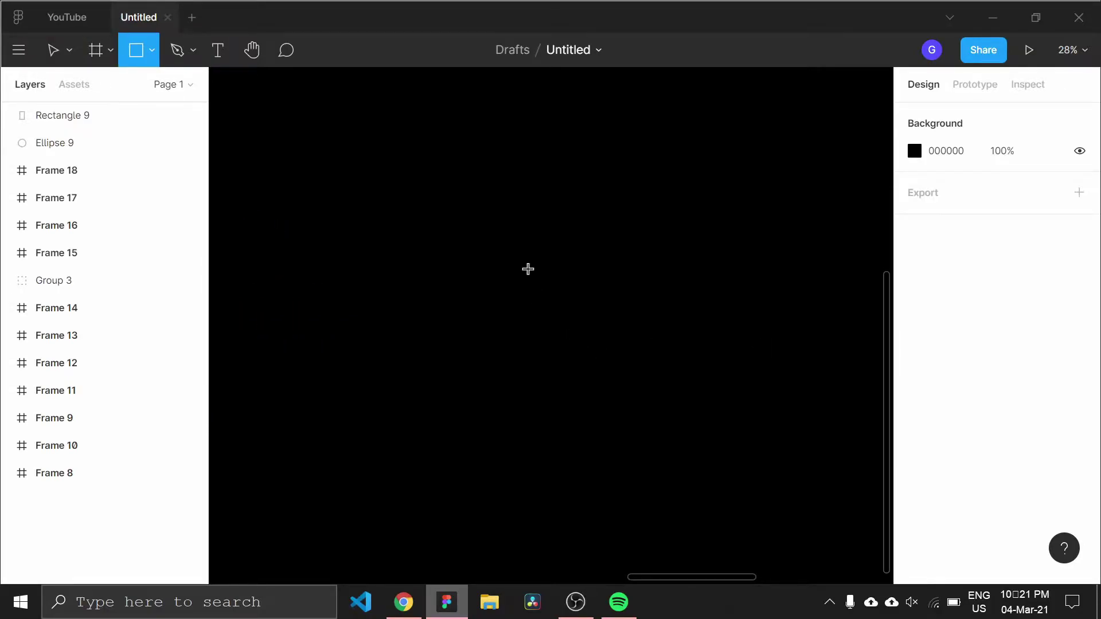
{"action": "mouse_move", "coordinate": [510, 236]}
{"action": "left_mouse_down"}
{"action": "mouse_move", "coordinate": [615, 349]}
{"action": "mouse_move", "coordinate": [648, 423]}
{"action": "mouse_move", "coordinate": [668, 426]}
{"action": "left_mouse_up"}
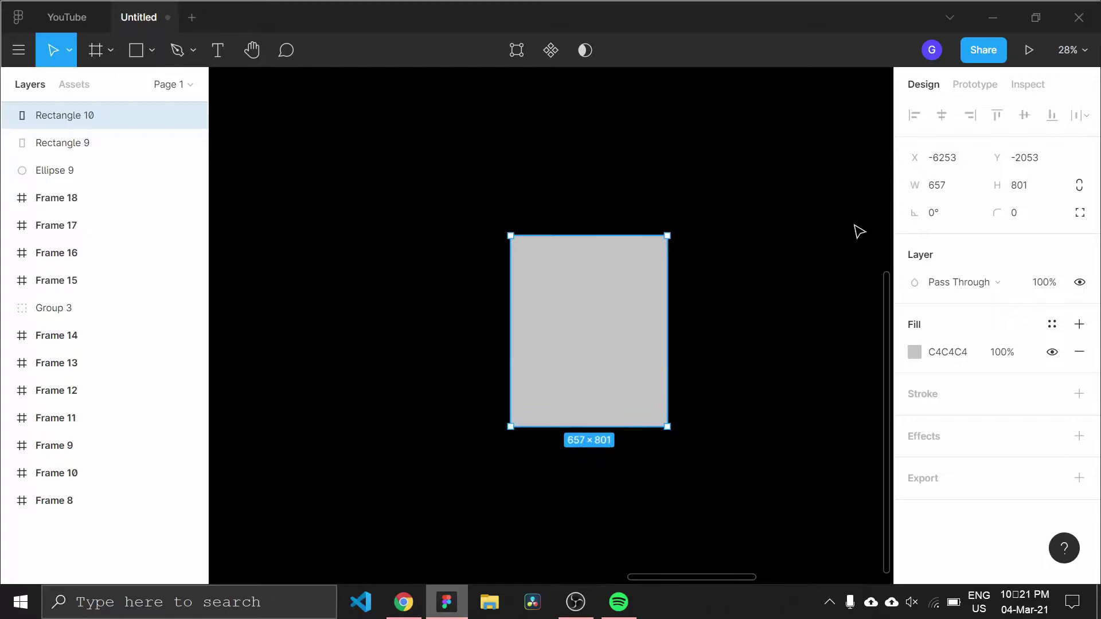
{"action": "left_click", "coordinate": [946, 195]}
{"action": "key", "text": "Tab"}
{"action": "type", "text": "900"}
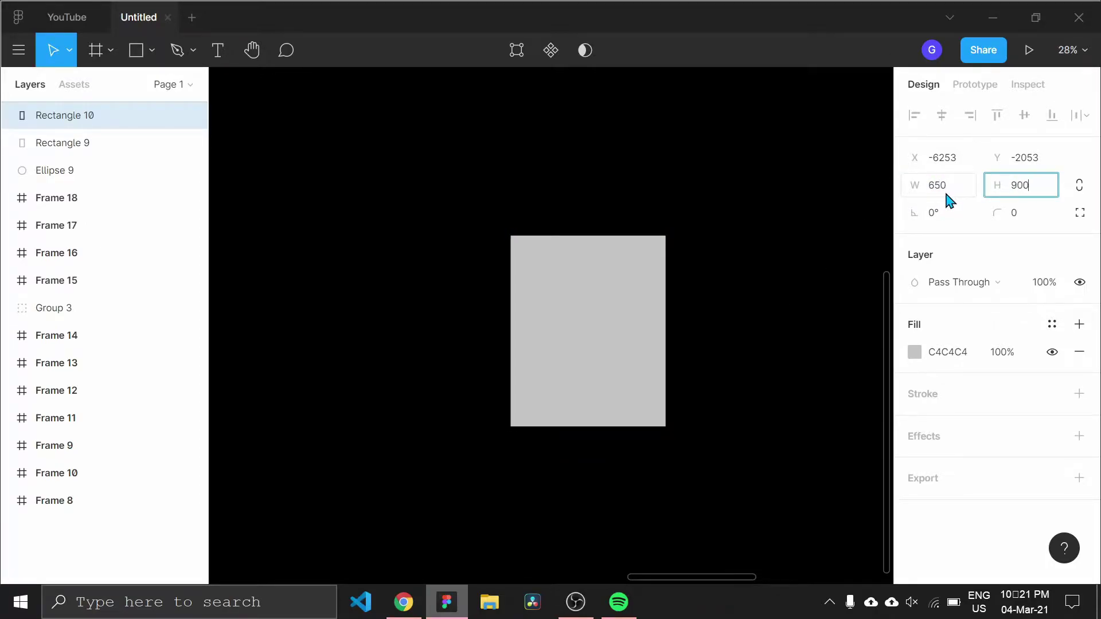
{"action": "left_click", "coordinate": [868, 240]}
Give the new rectangle a 150 corner radius
{"action": "left_click", "coordinate": [659, 287]}
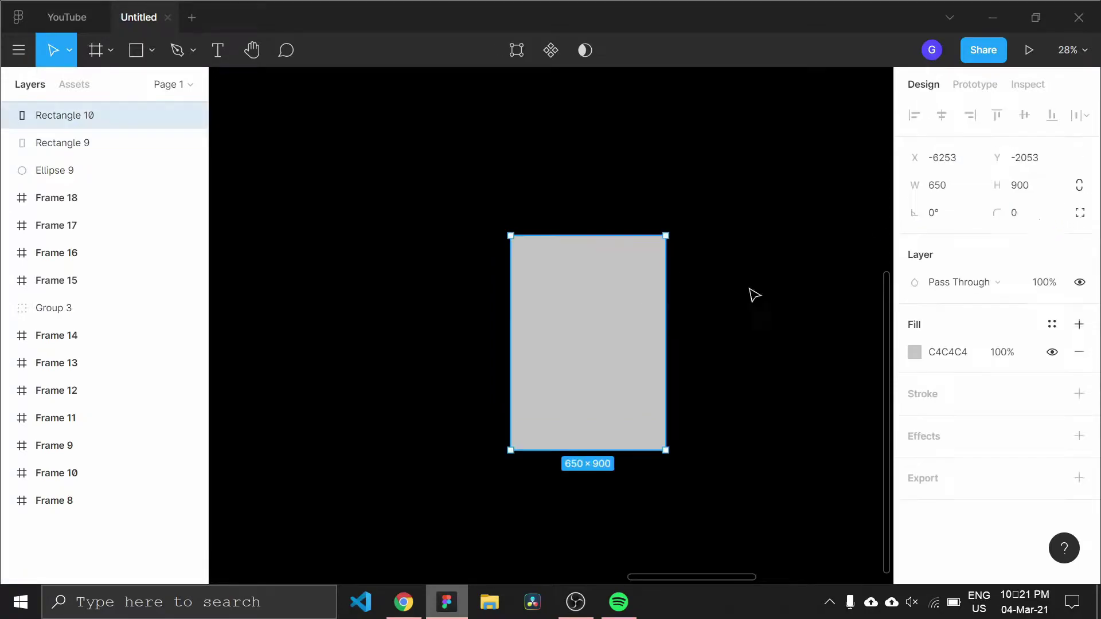
{"action": "left_click", "coordinate": [1037, 215]}
{"action": "type", "text": "0"}
{"action": "left_click", "coordinate": [758, 344]}
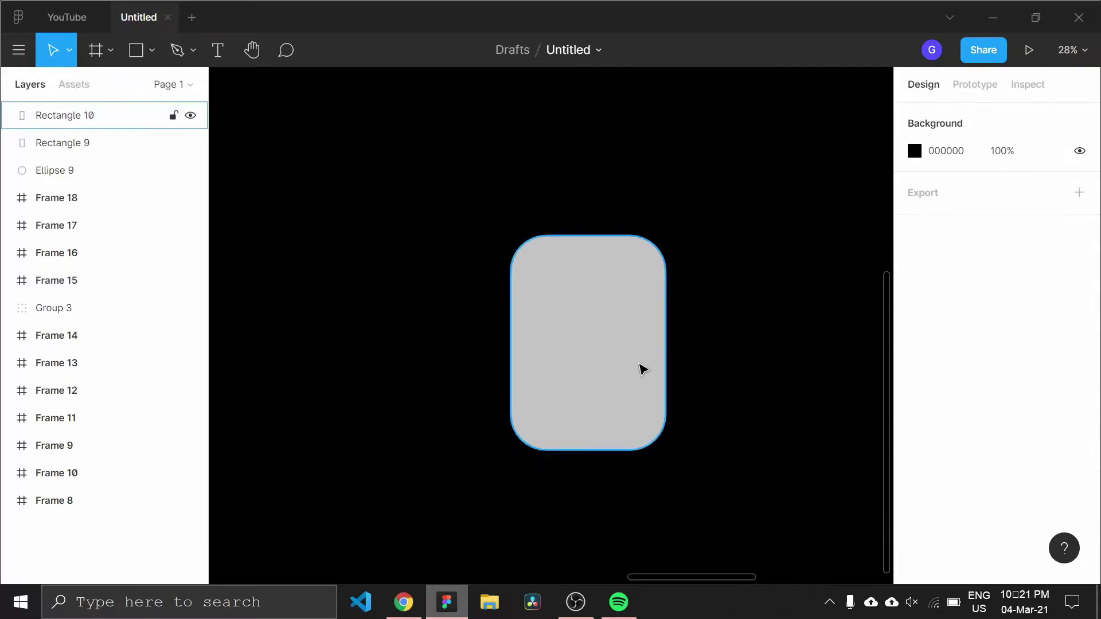
Nudge the rounded rectangle down and set its fill to FFFFFF at 1% opacity
{"action": "left_click_drag", "start_coordinate": [614, 346], "coordinate": [610, 386]}
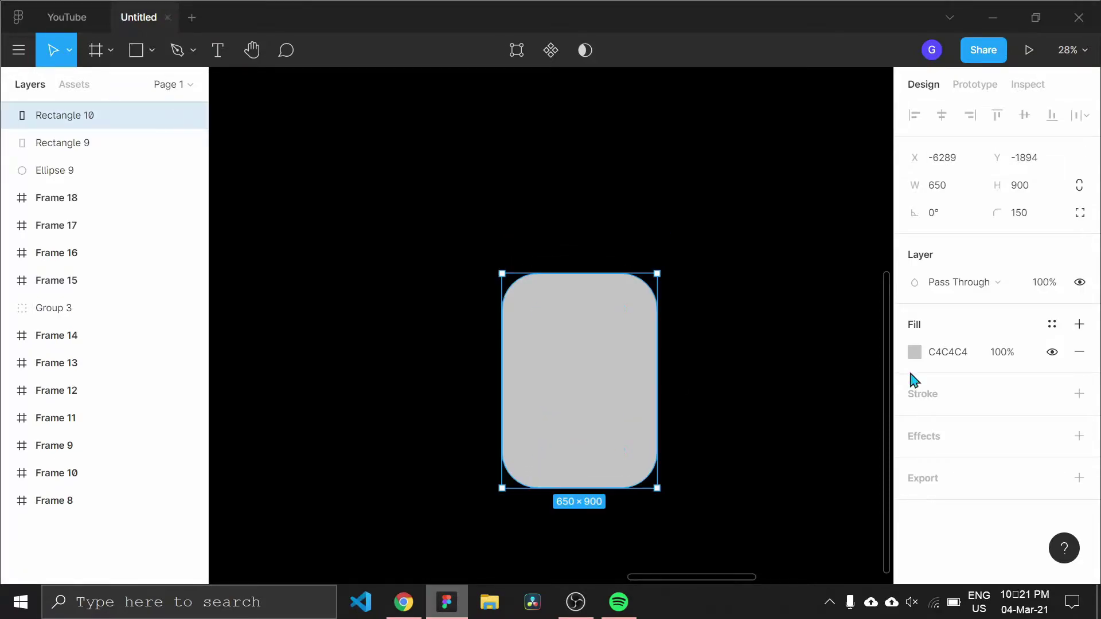
{"action": "left_click", "coordinate": [914, 352]}
{"action": "left_click", "coordinate": [744, 214]}
{"action": "left_click", "coordinate": [689, 154]}
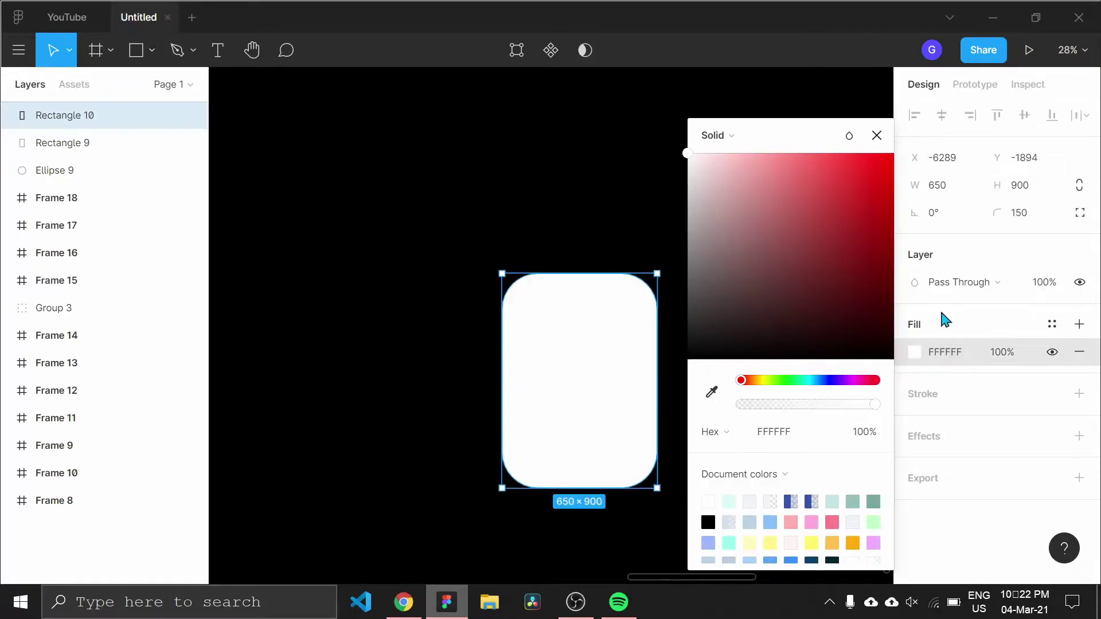
{"action": "left_click", "coordinate": [998, 352]}
{"action": "type", "text": "1"}
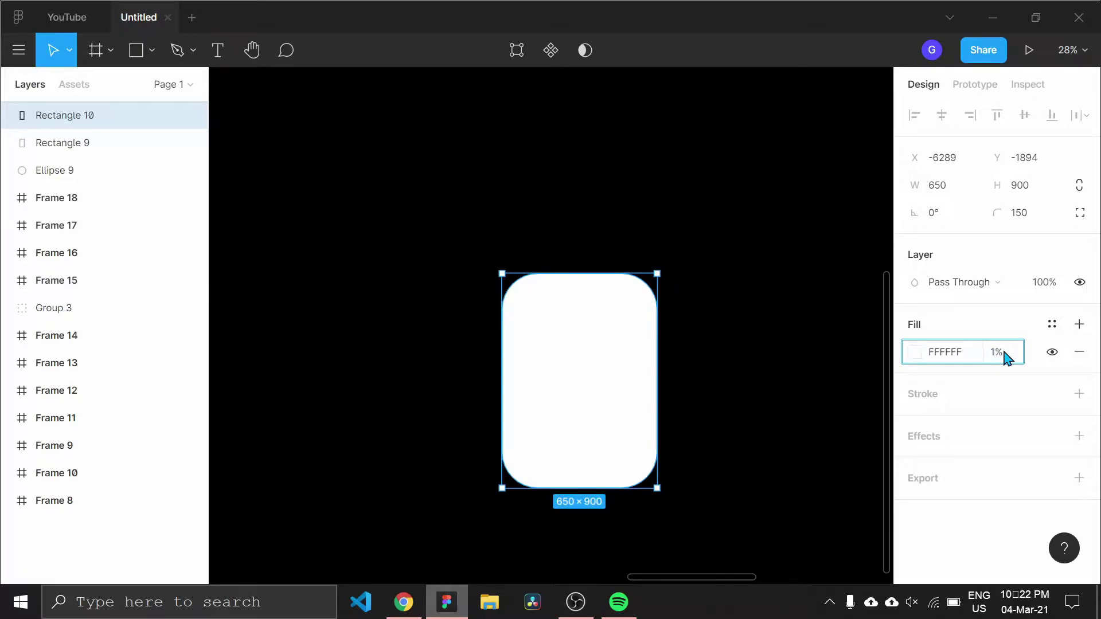
{"action": "left_click", "coordinate": [815, 351]}
Add a Background blur effect to the rectangle
{"action": "left_click", "coordinate": [607, 381]}
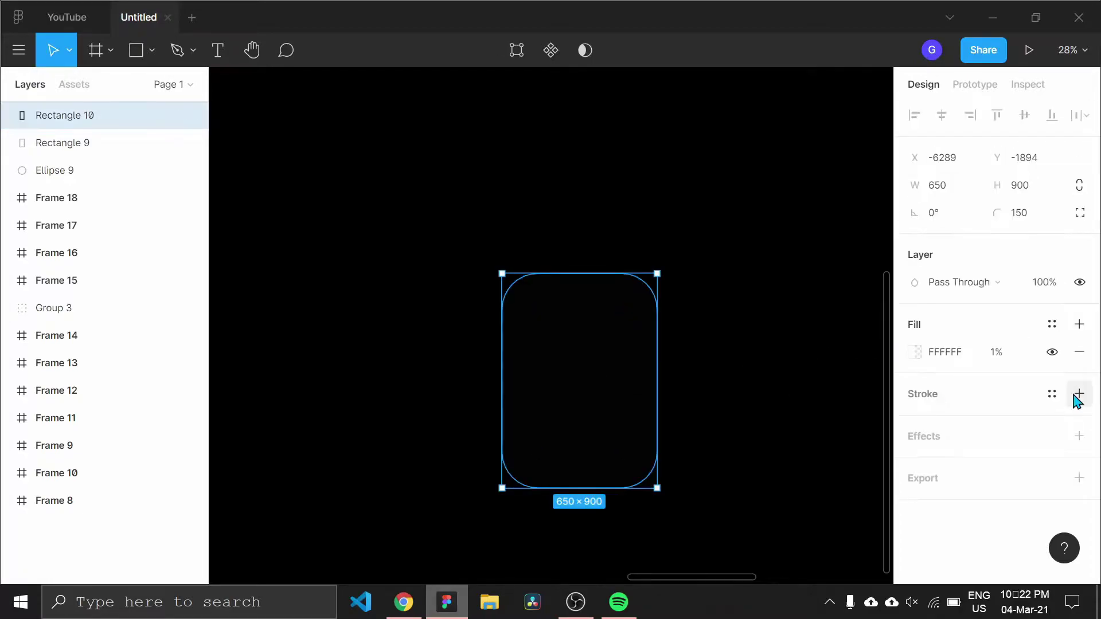
{"action": "left_click", "coordinate": [1079, 436]}
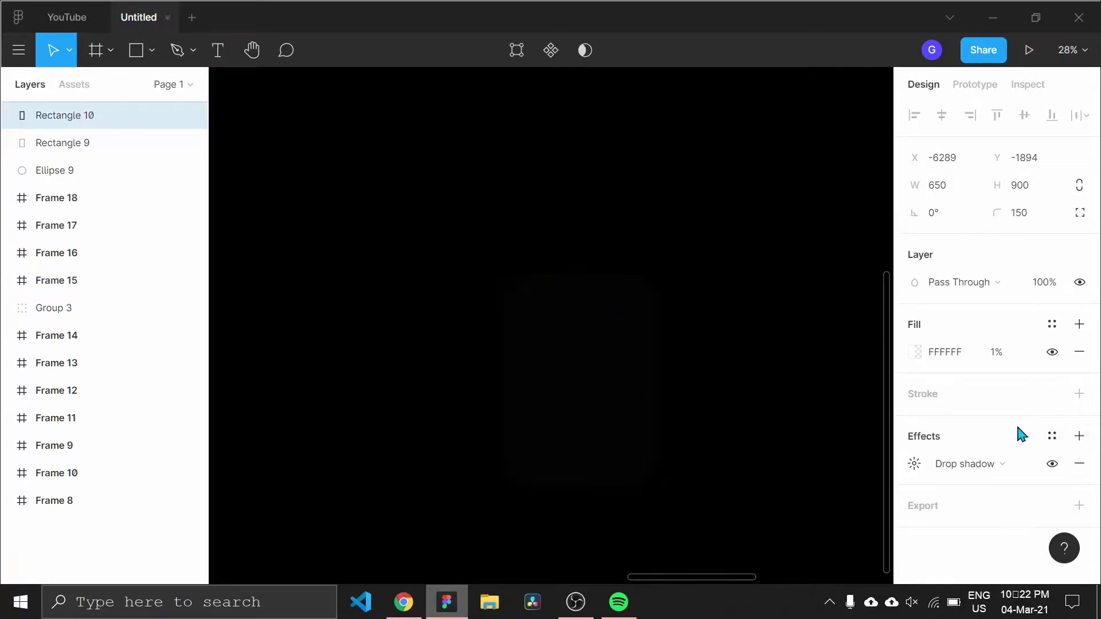
{"action": "left_click", "coordinate": [949, 462]}
{"action": "left_click", "coordinate": [972, 505]}
{"action": "left_click", "coordinate": [914, 463]}
{"action": "type", "text": "30"}
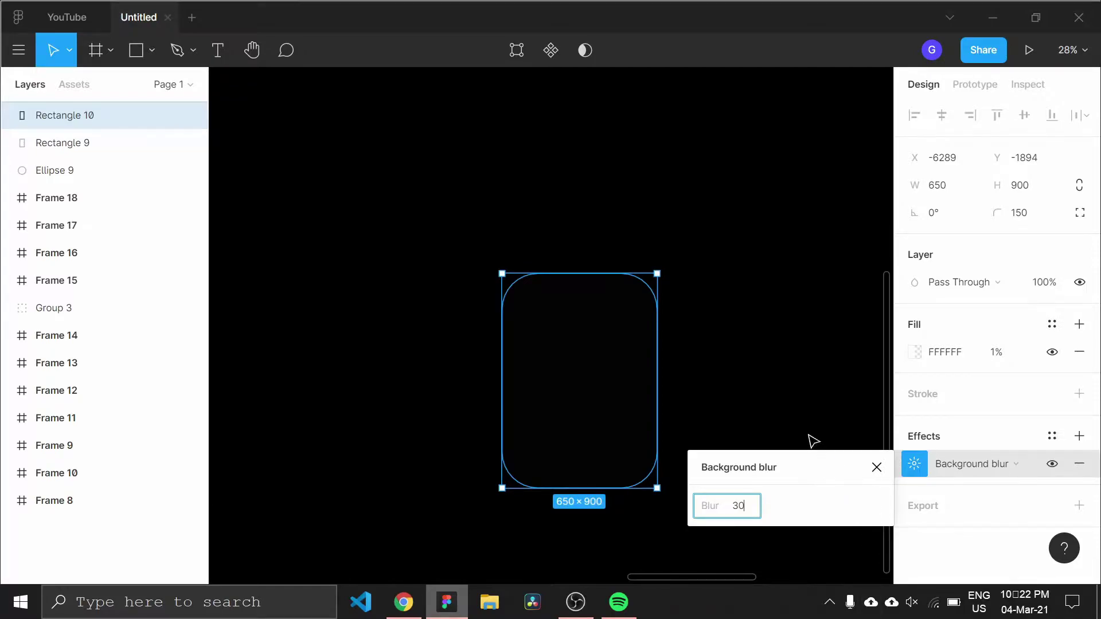
Add two new effects to Rectangle 10 and make both Inner shadows
{"action": "left_click", "coordinate": [813, 439]}
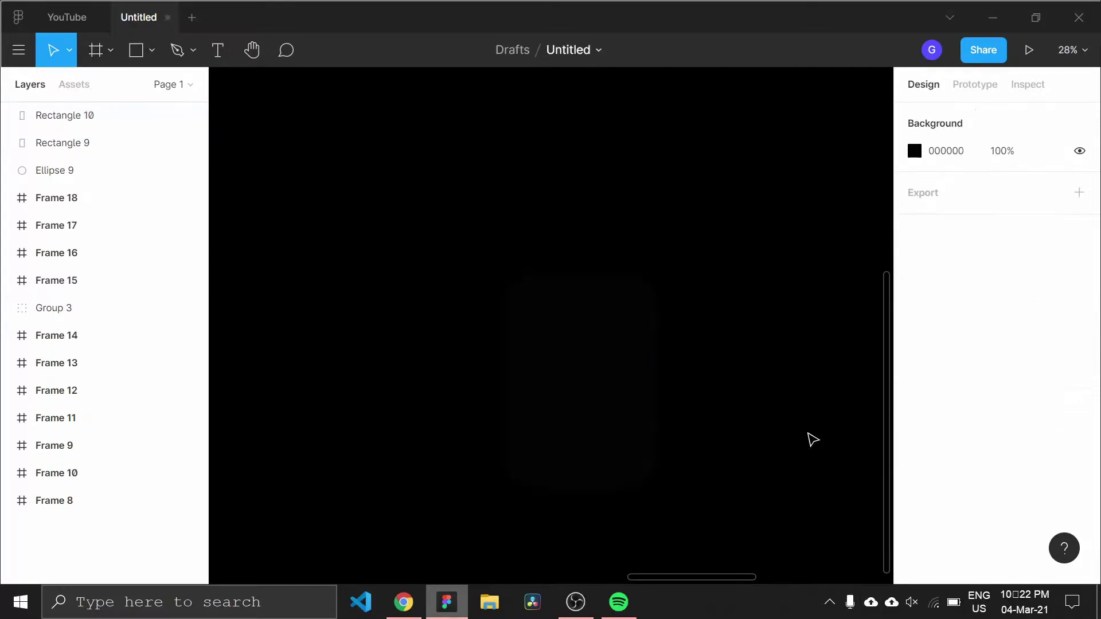
{"action": "left_click", "coordinate": [628, 422]}
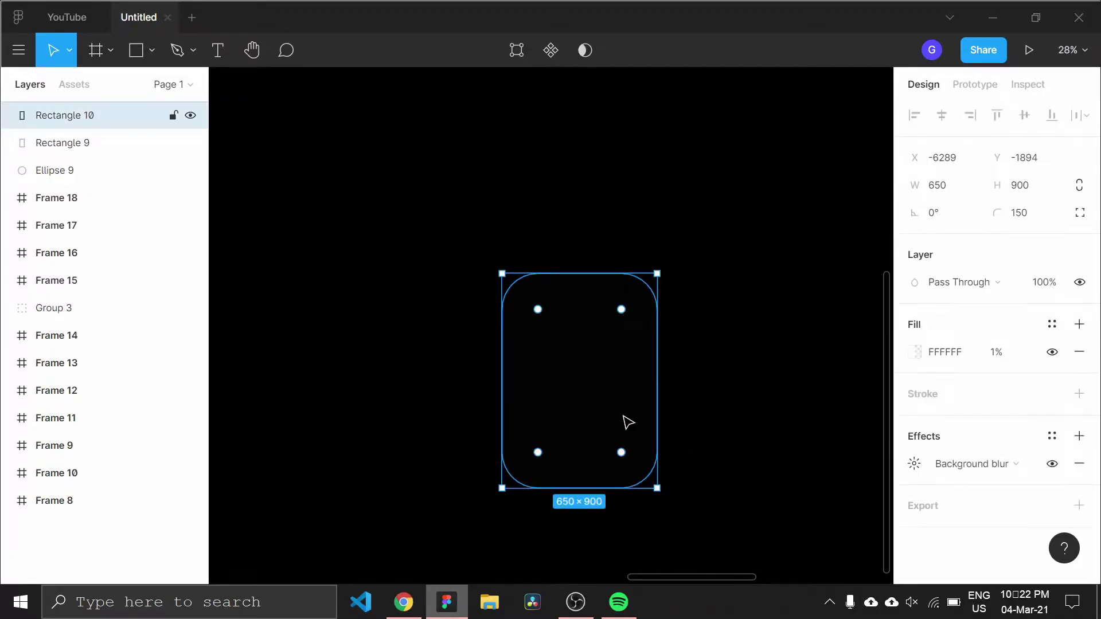
{"action": "left_click", "coordinate": [1078, 437]}
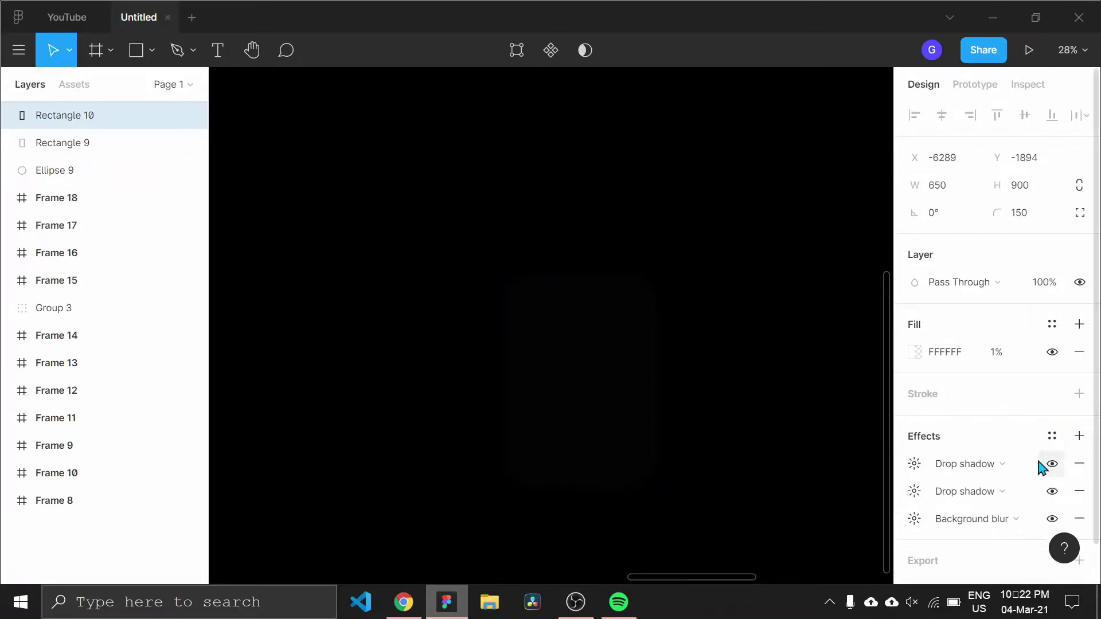
{"action": "left_click", "coordinate": [976, 497]}
{"action": "left_click", "coordinate": [982, 467]}
{"action": "left_click", "coordinate": [982, 450]}
{"action": "left_click", "coordinate": [915, 491]}
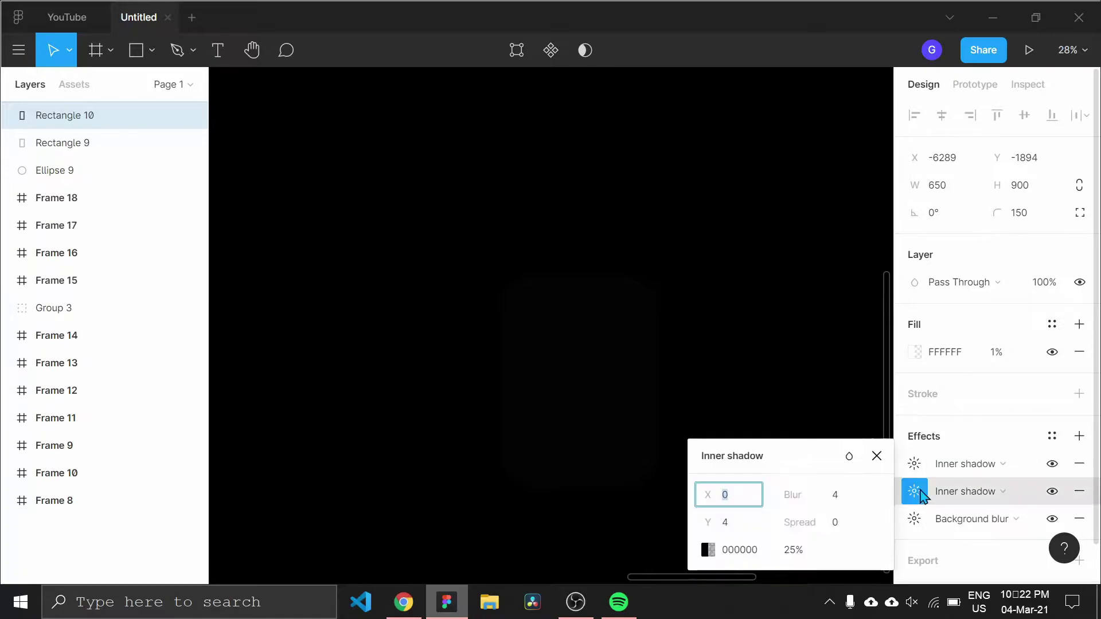
Set the second inner shadow to blur 40, Y 1, lavender E3DEFF at 10%
{"action": "left_click", "coordinate": [845, 505]}
{"action": "type", "text": "0"}
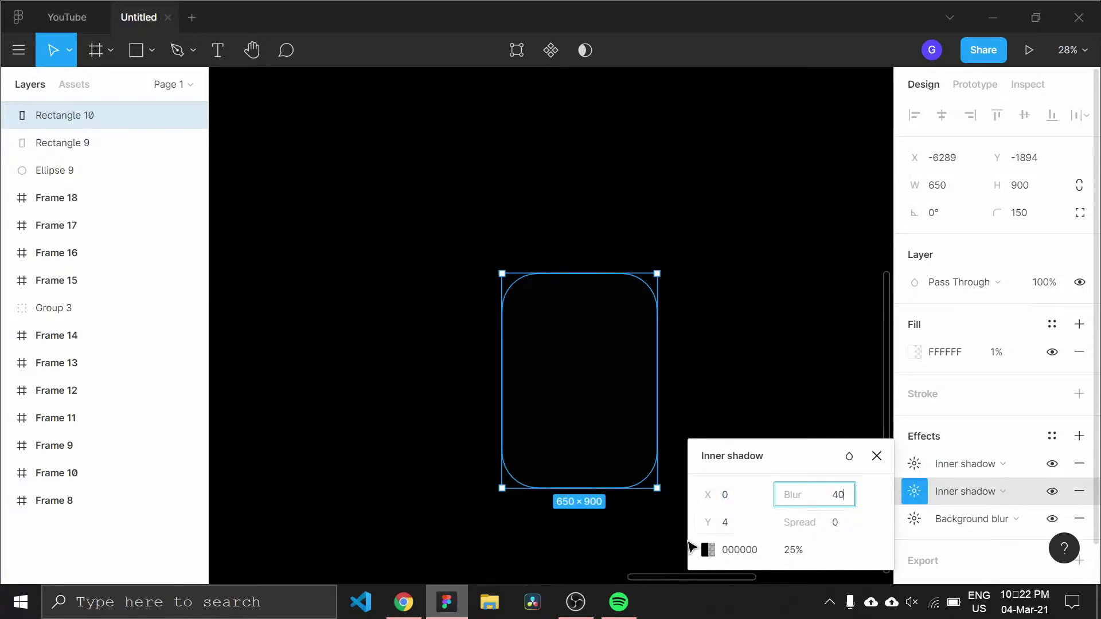
{"action": "left_click", "coordinate": [732, 527]}
{"action": "type", "text": "1"}
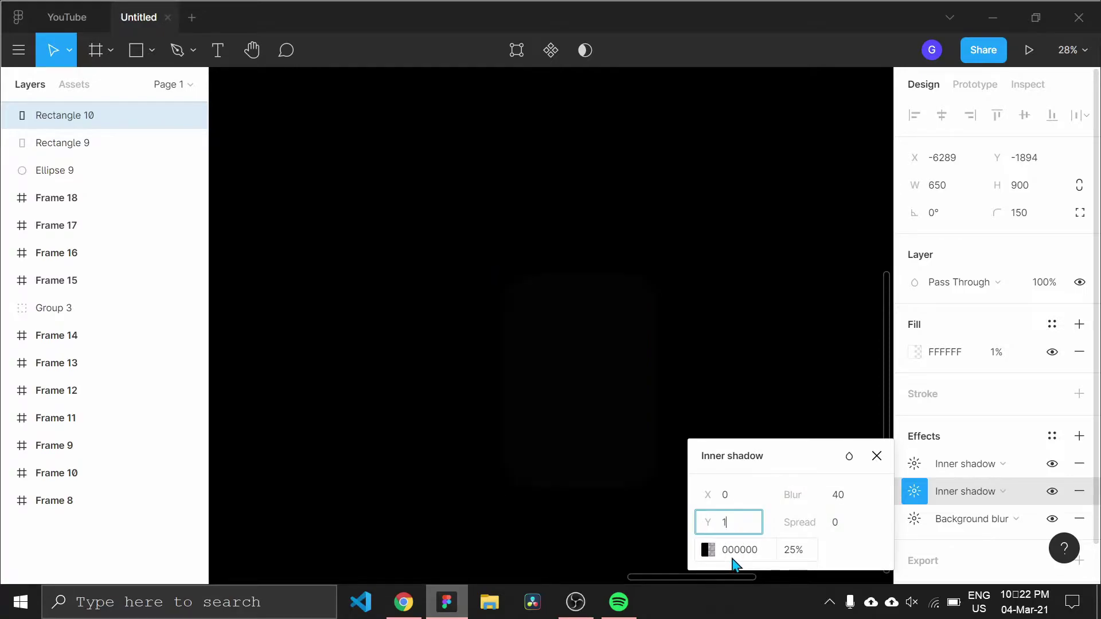
{"action": "left_click", "coordinate": [739, 552]}
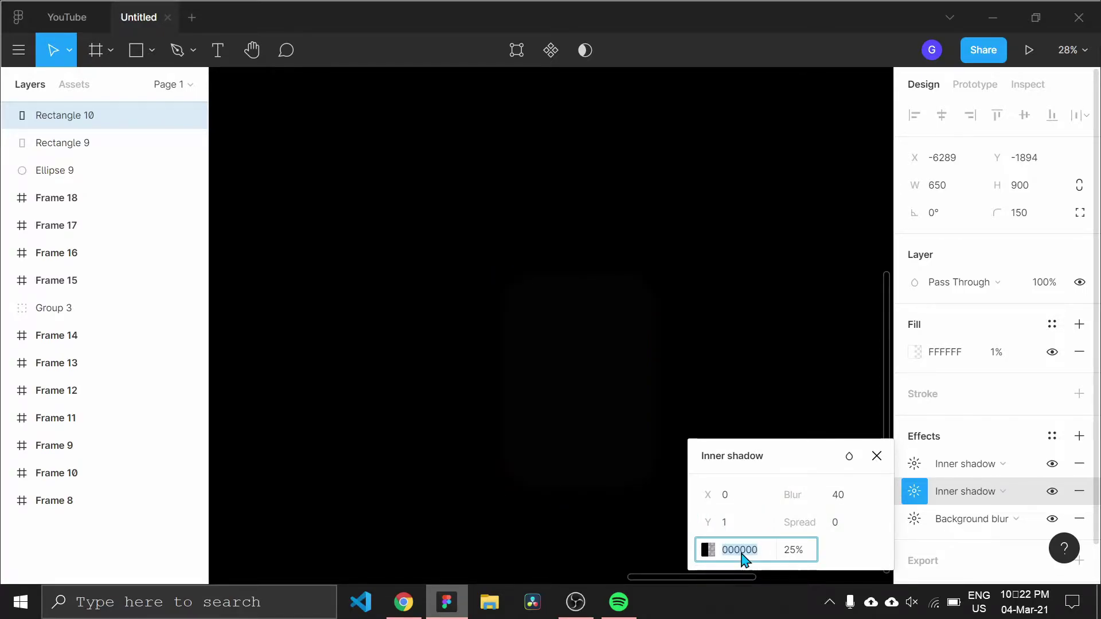
{"action": "type", "text": "E3DEFF"}
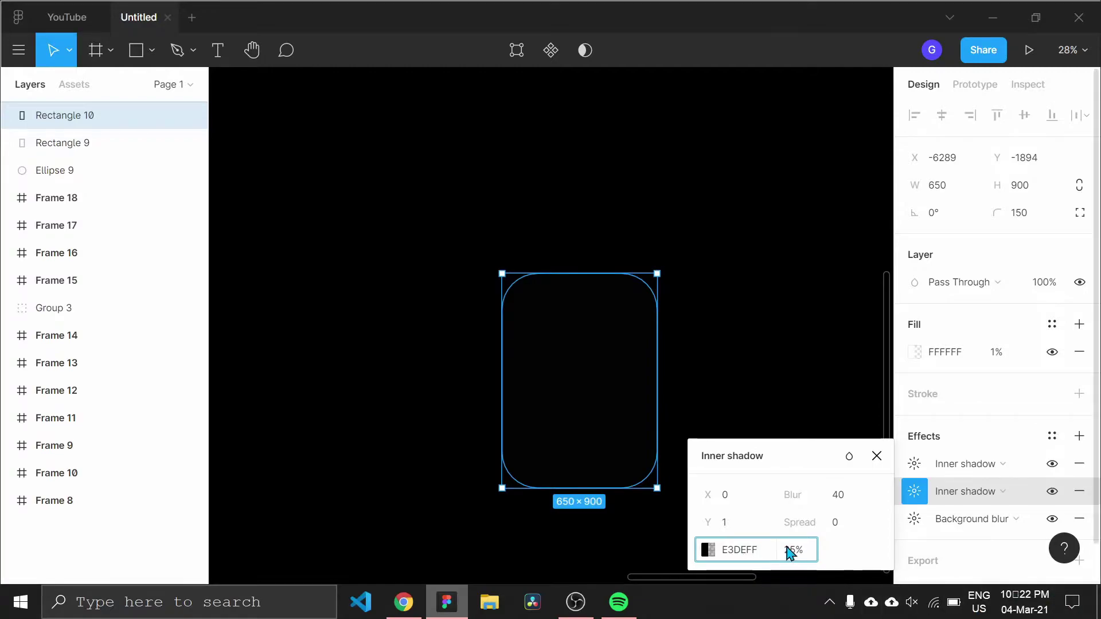
{"action": "left_click", "coordinate": [791, 550]}
{"action": "type", "text": "1"}
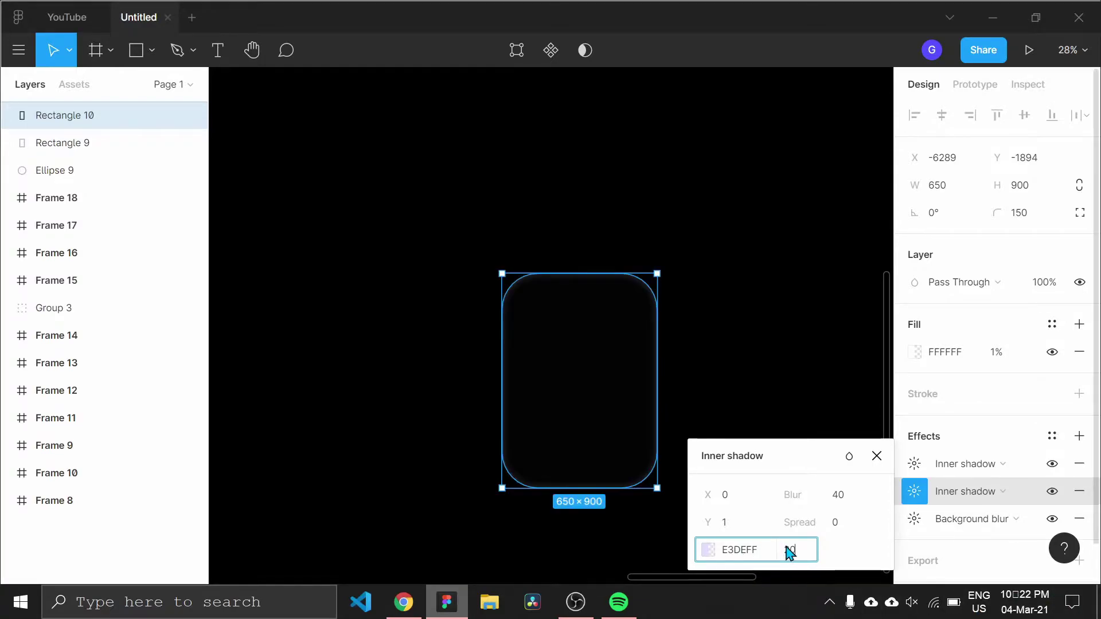
{"action": "type", "text": "0"}
{"action": "left_click", "coordinate": [761, 433]}
{"action": "left_click", "coordinate": [594, 425]}
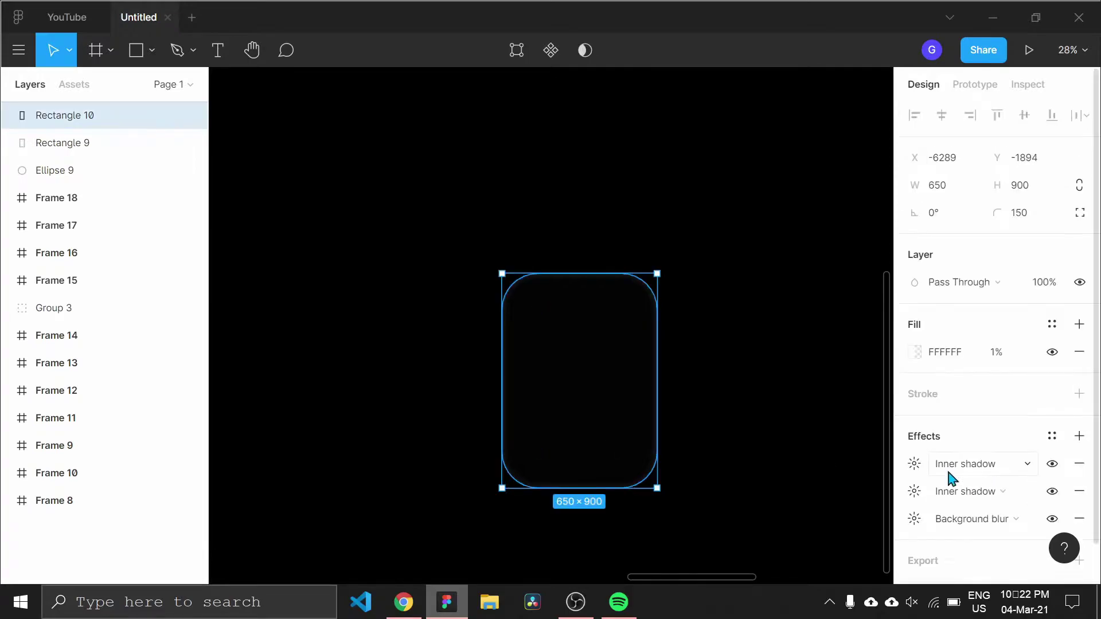
{"action": "left_click", "coordinate": [914, 463]}
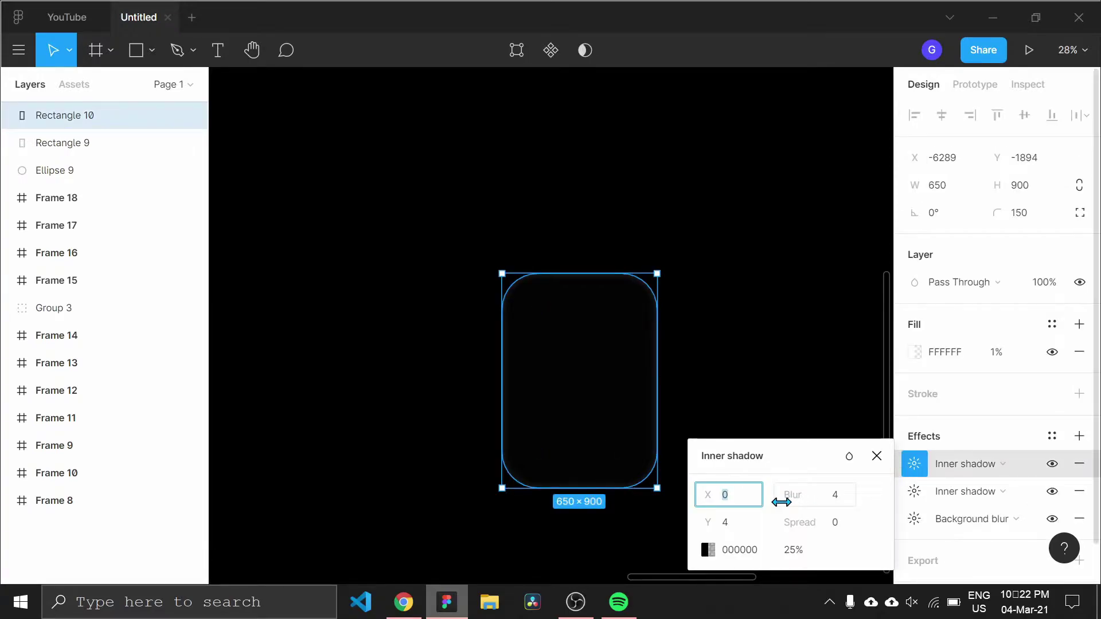
Set the other inner shadow to Y 4, blur 18, colour 9A92D2 at 30%
{"action": "left_click_drag", "start_coordinate": [811, 495], "coordinate": [1055, 493]}
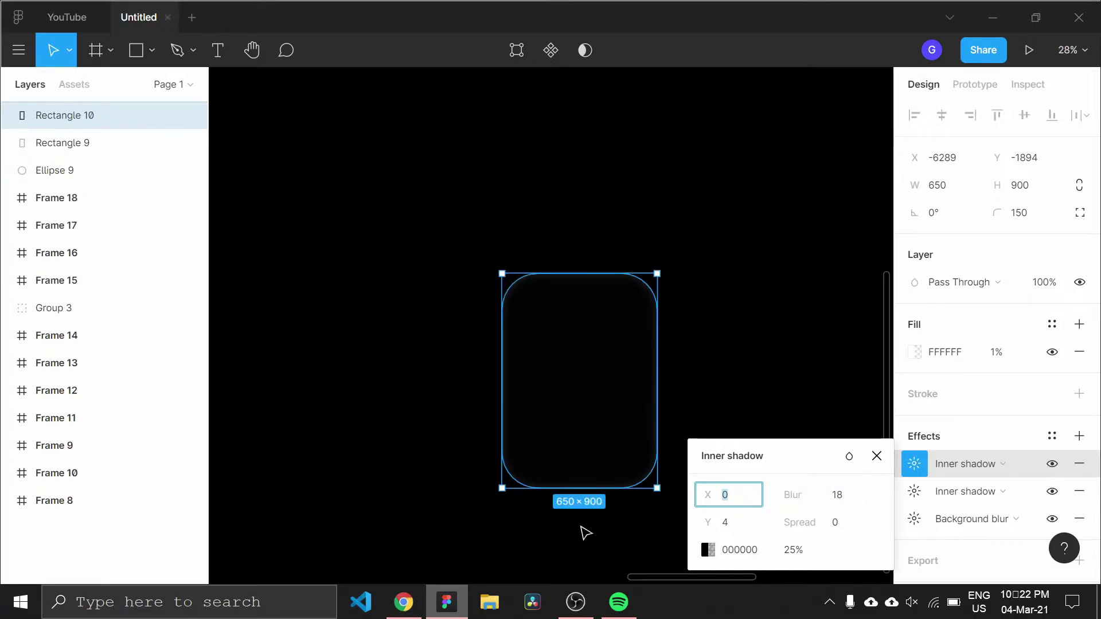
{"action": "left_click", "coordinate": [736, 525]}
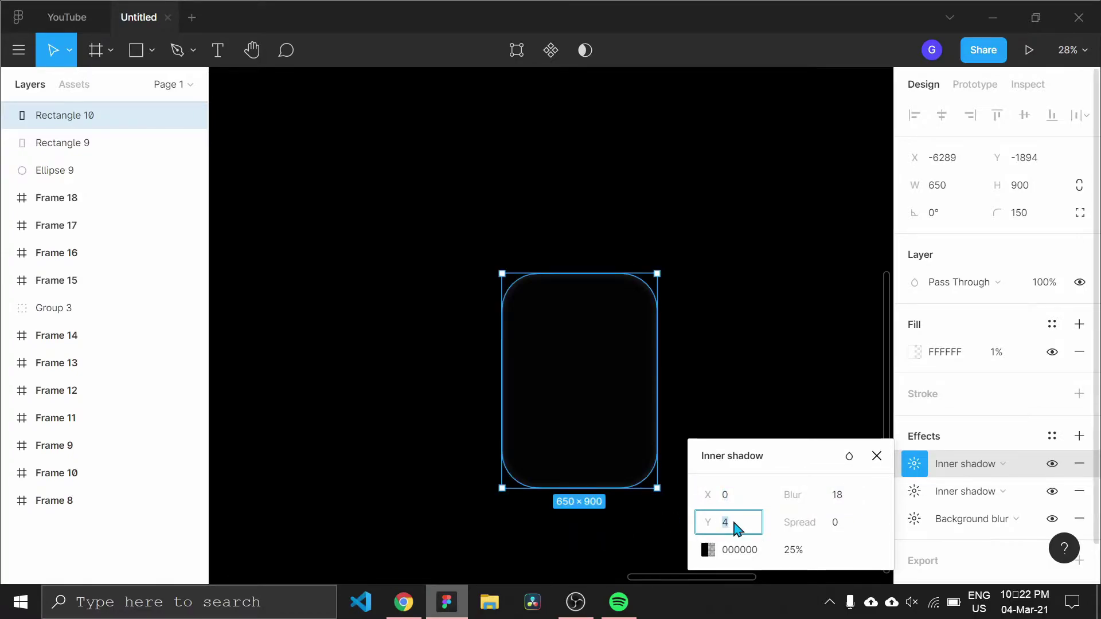
{"action": "left_click", "coordinate": [790, 551]}
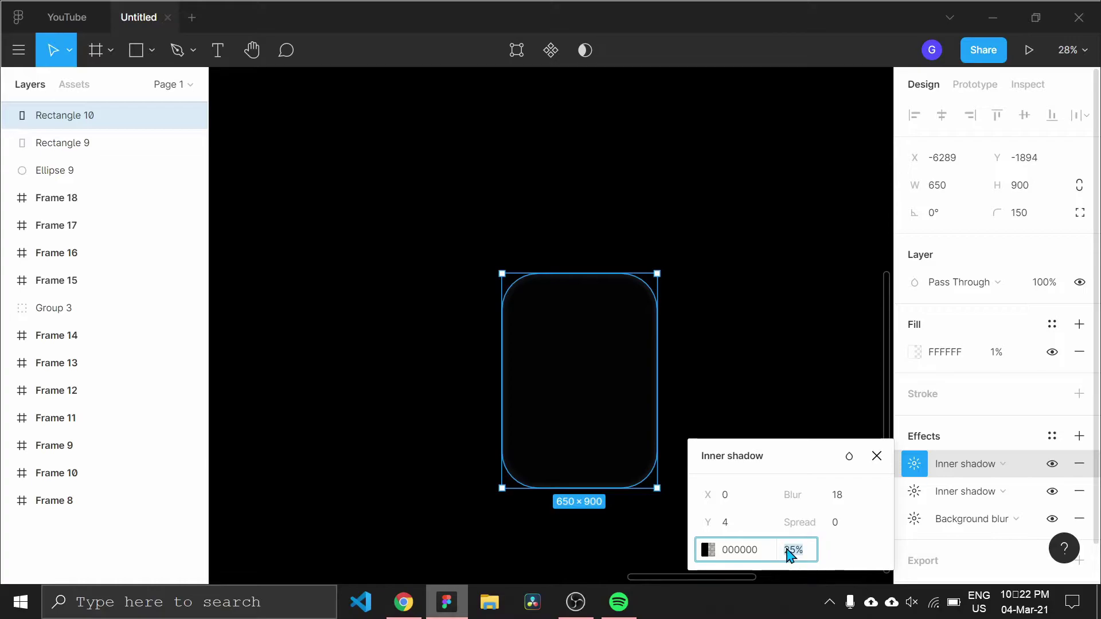
{"action": "type", "text": "30"}
{"action": "left_click", "coordinate": [753, 555]}
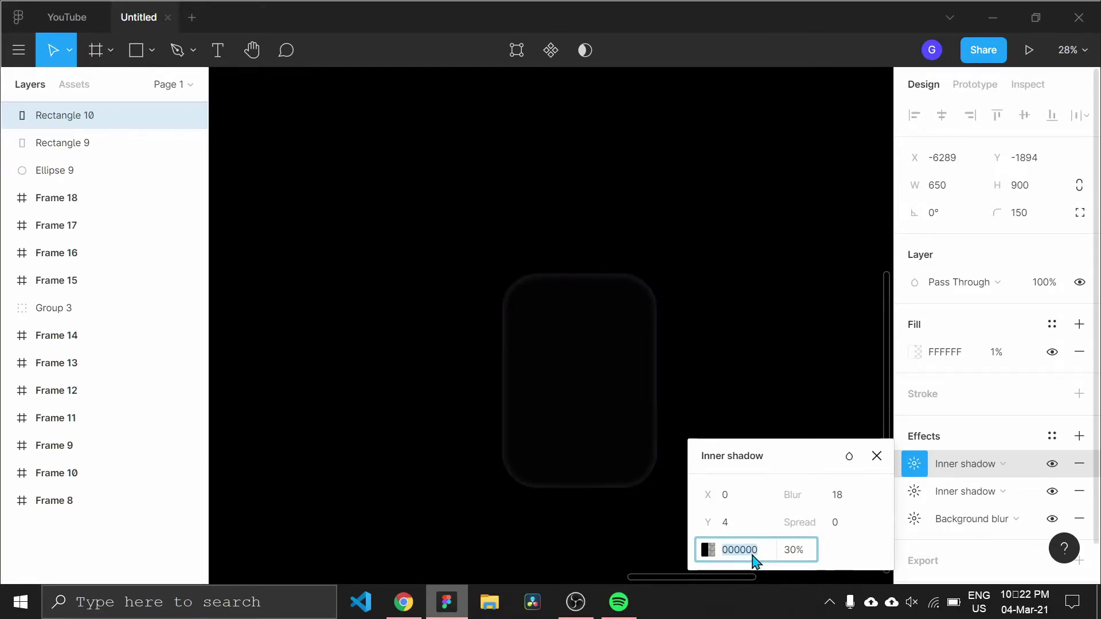
{"action": "type", "text": "9A92D2"}
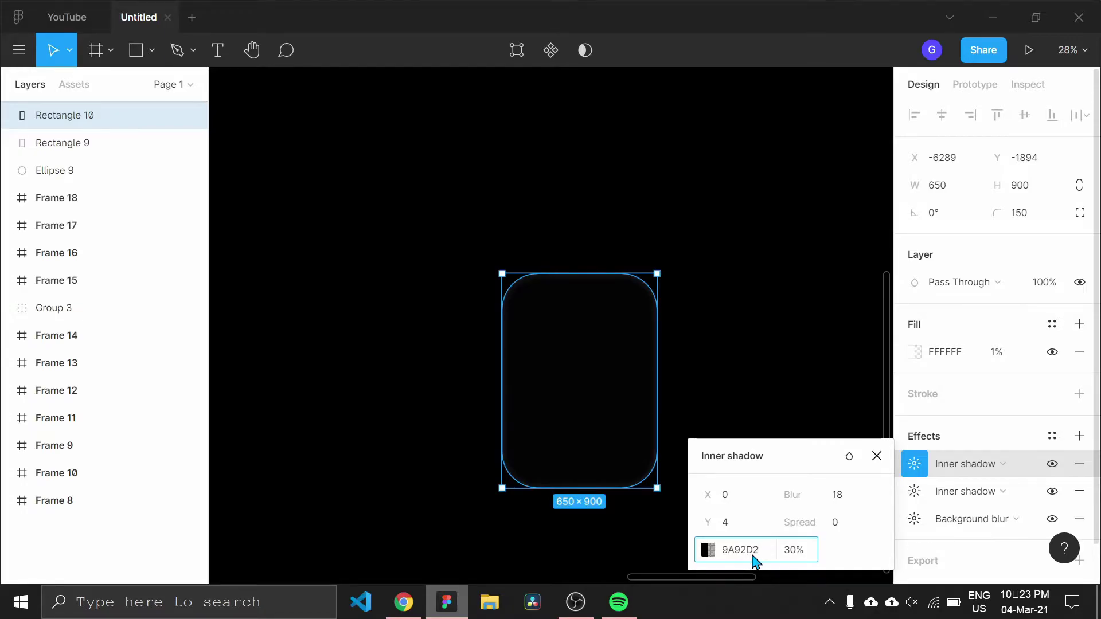
{"action": "left_click", "coordinate": [868, 404]}
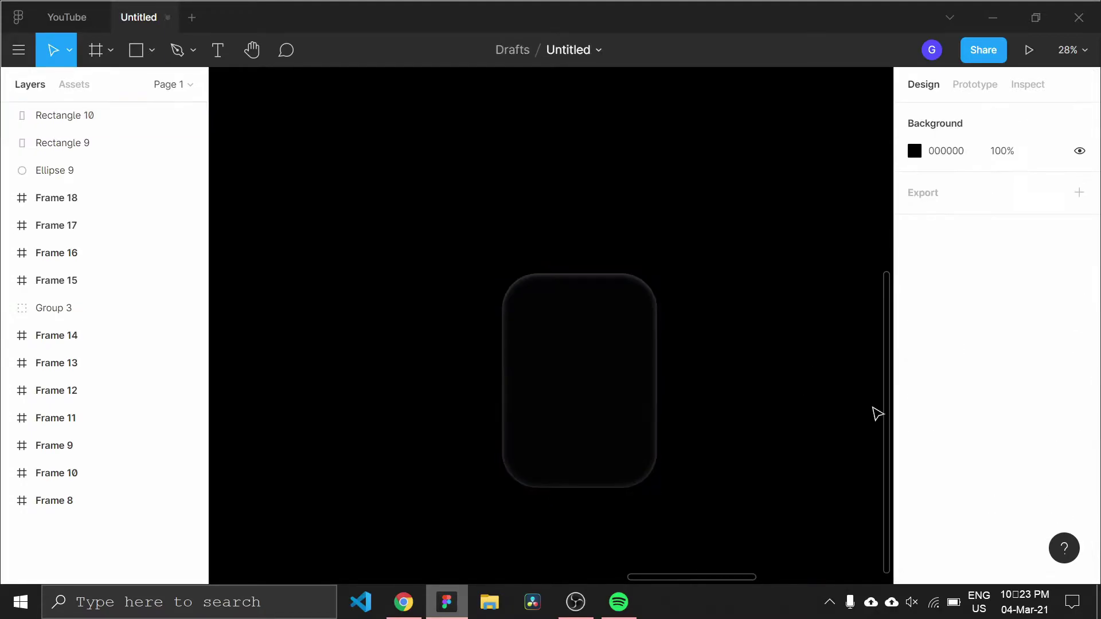
Add two more effects to the card and make both Inner shadows
{"action": "left_click", "coordinate": [602, 397]}
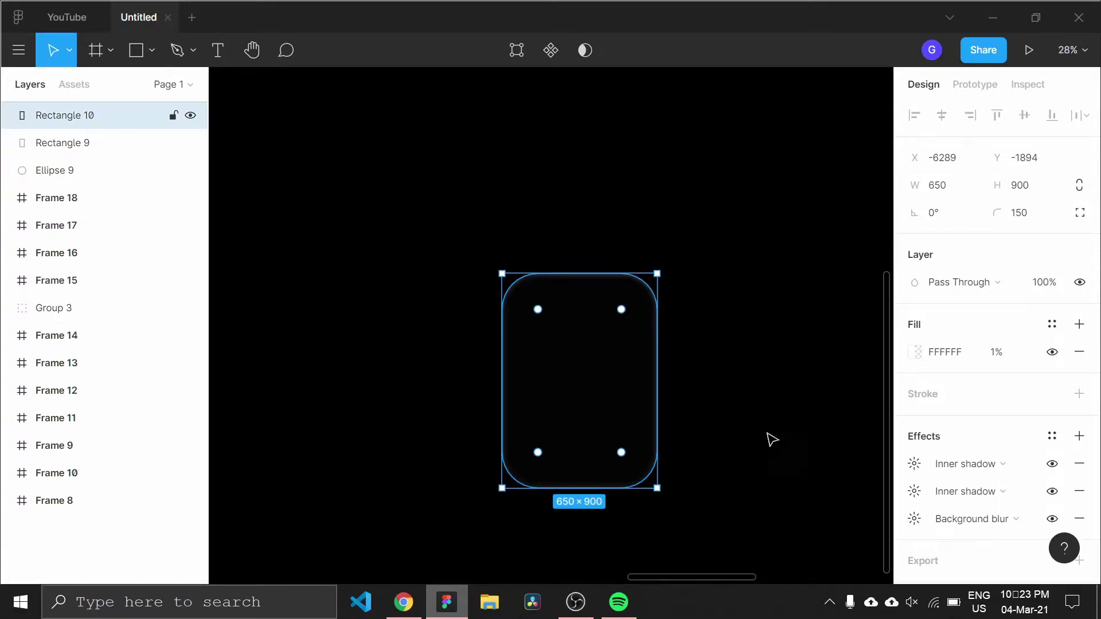
{"action": "left_click", "coordinate": [1078, 439]}
{"action": "left_click", "coordinate": [980, 495]}
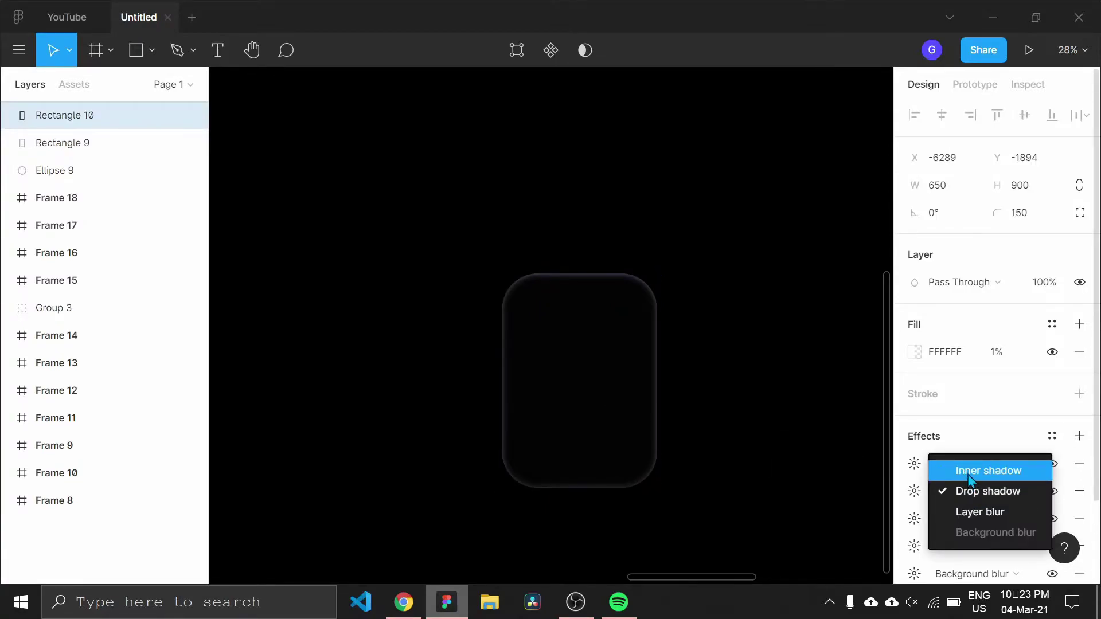
{"action": "left_click", "coordinate": [970, 473]}
{"action": "left_click", "coordinate": [969, 446]}
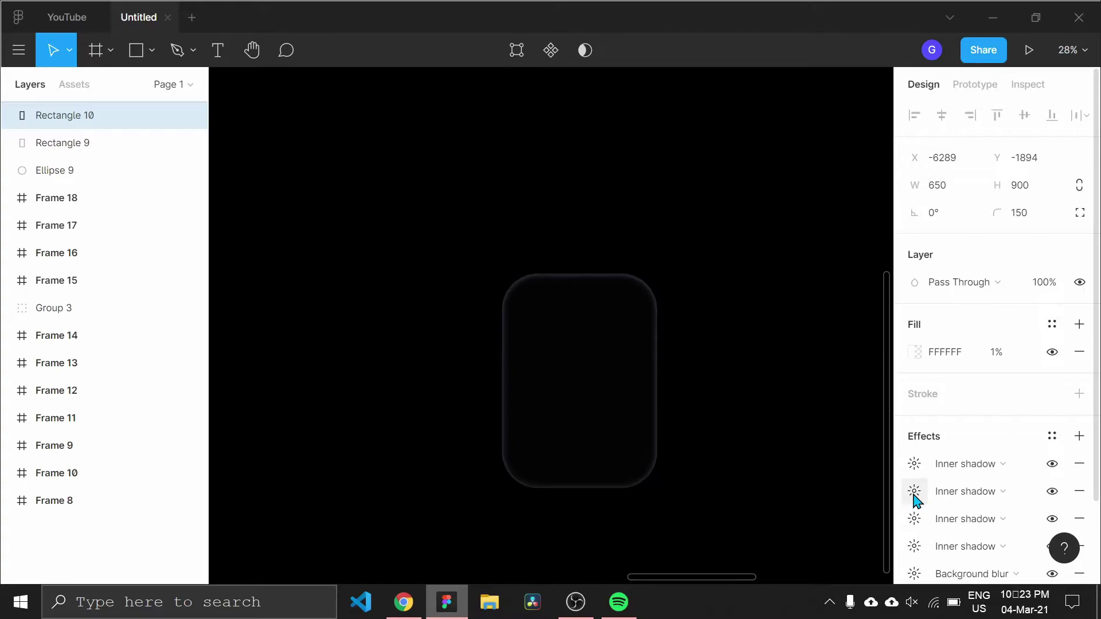
{"action": "left_click", "coordinate": [914, 494]}
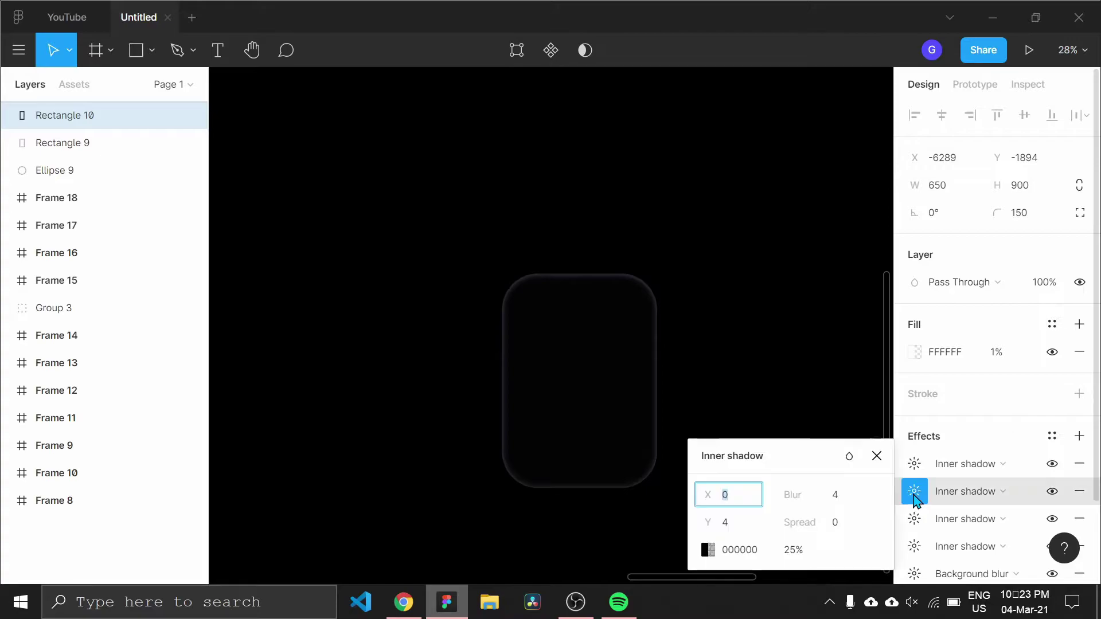
Set the second new inner shadow to blur 100, spread -48, Y 98, CAACFF at 30%
{"action": "left_click", "coordinate": [837, 496]}
{"action": "type", "text": "1"}
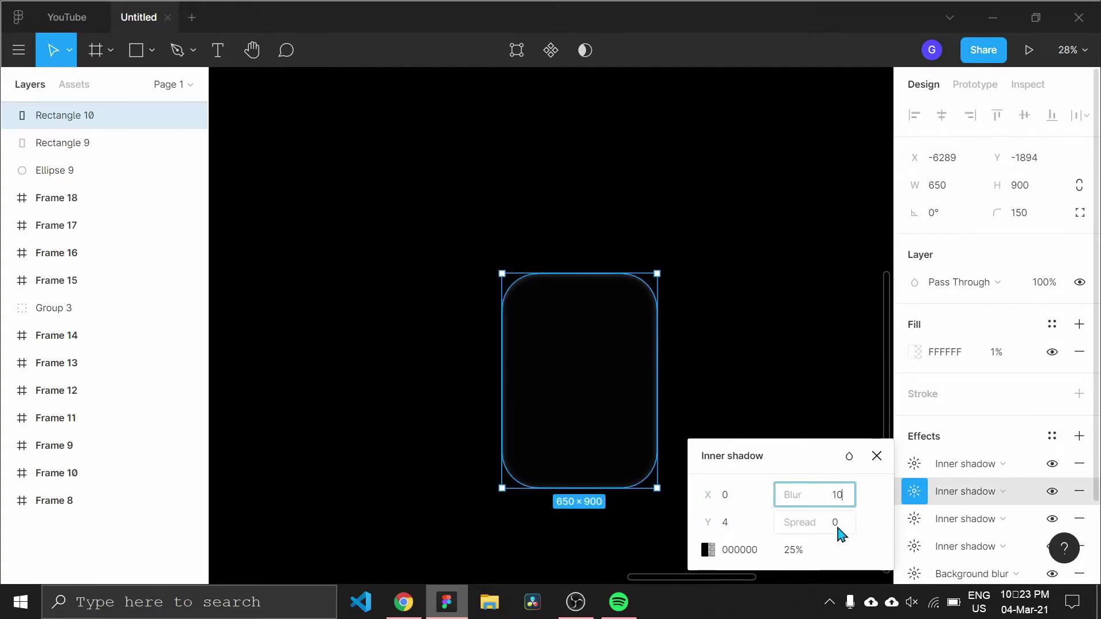
{"action": "type", "text": "0"}
{"action": "key", "text": "Tab"}
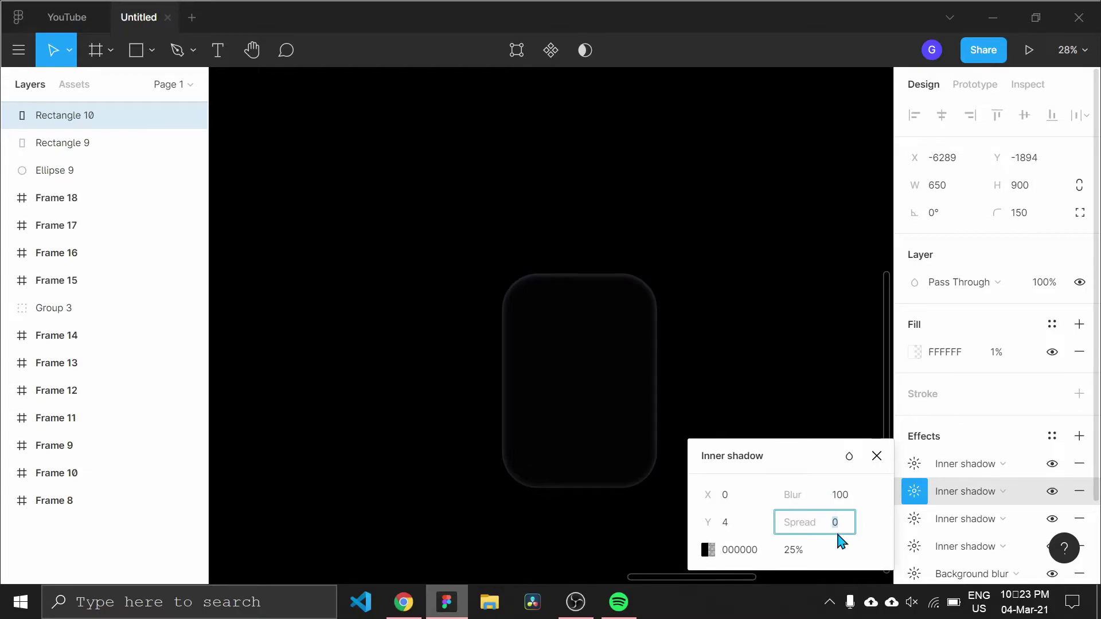
{"action": "type", "text": "-48"}
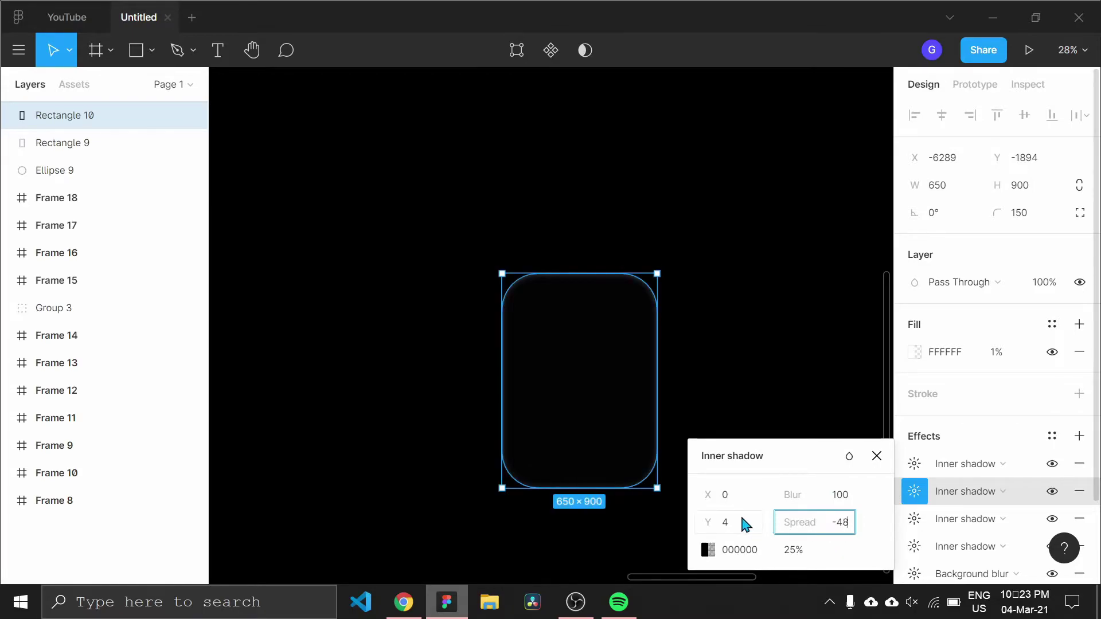
{"action": "left_click", "coordinate": [744, 522]}
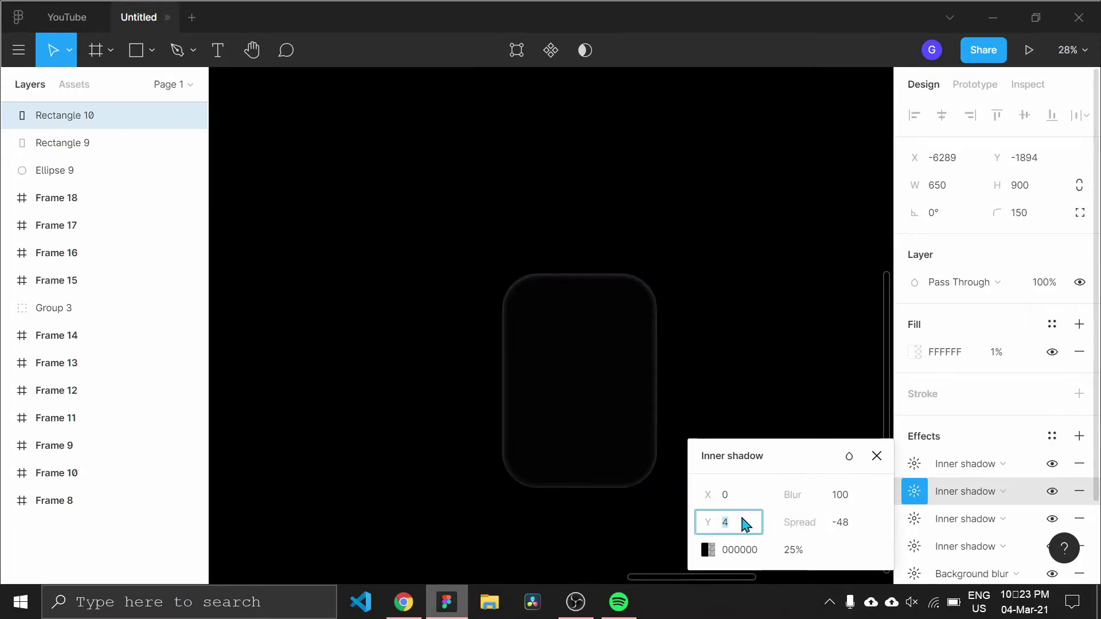
{"action": "type", "text": "98"}
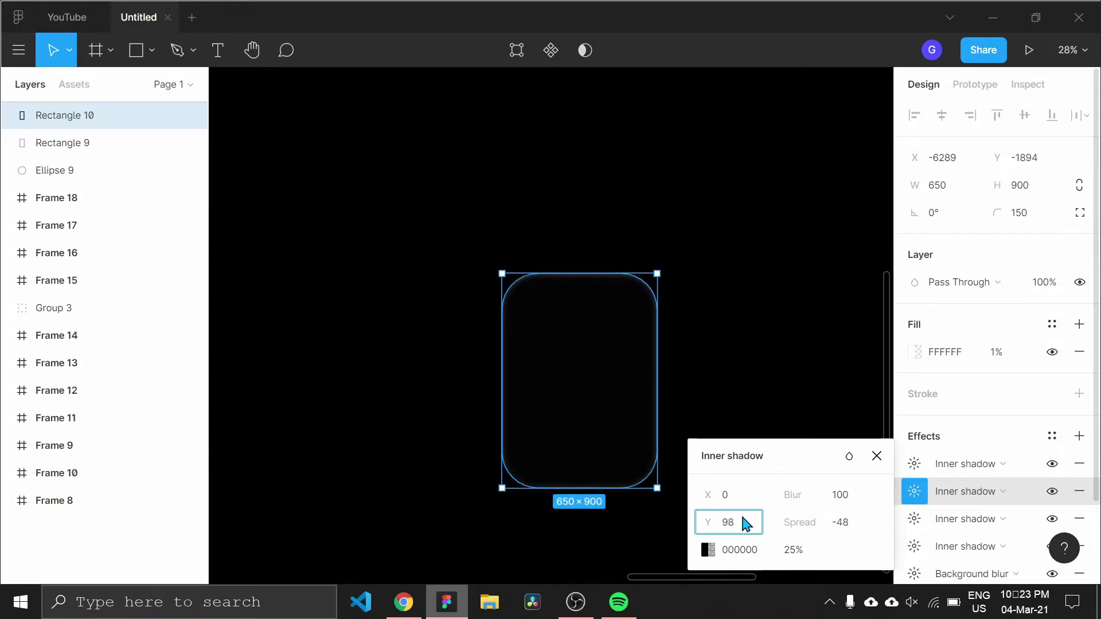
{"action": "left_click", "coordinate": [753, 557]}
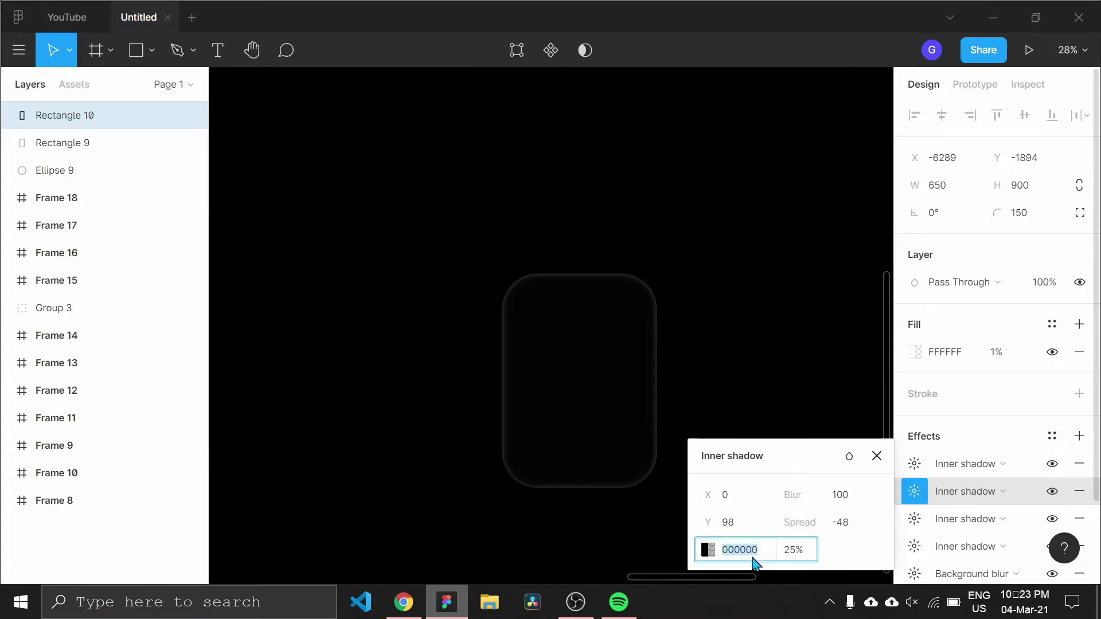
{"action": "type", "text": "0"}
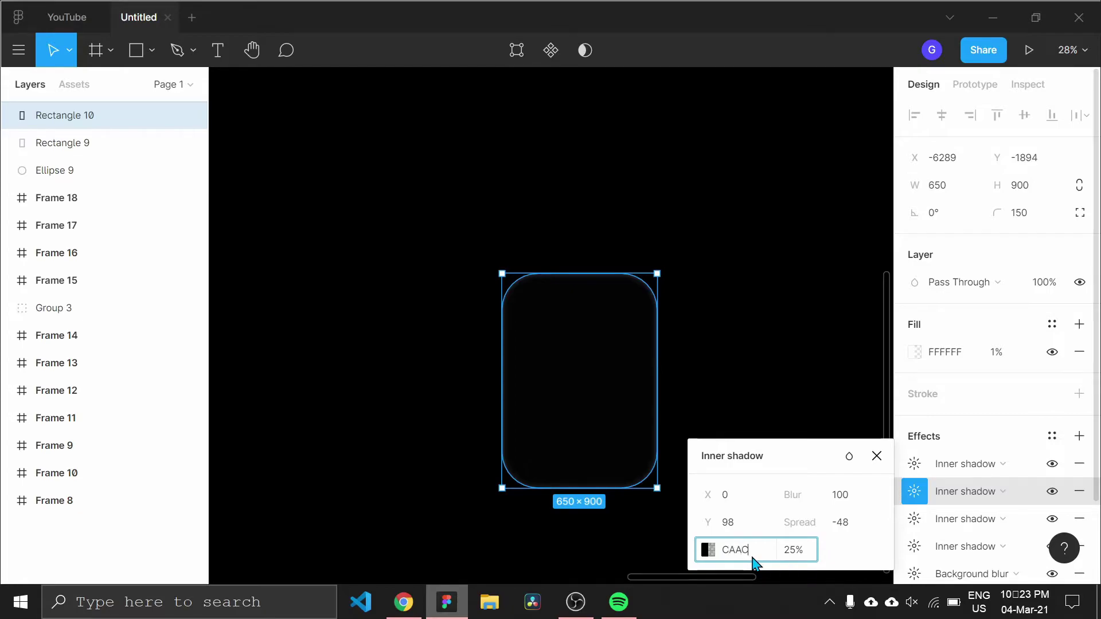
{"action": "left_click", "coordinate": [794, 552]}
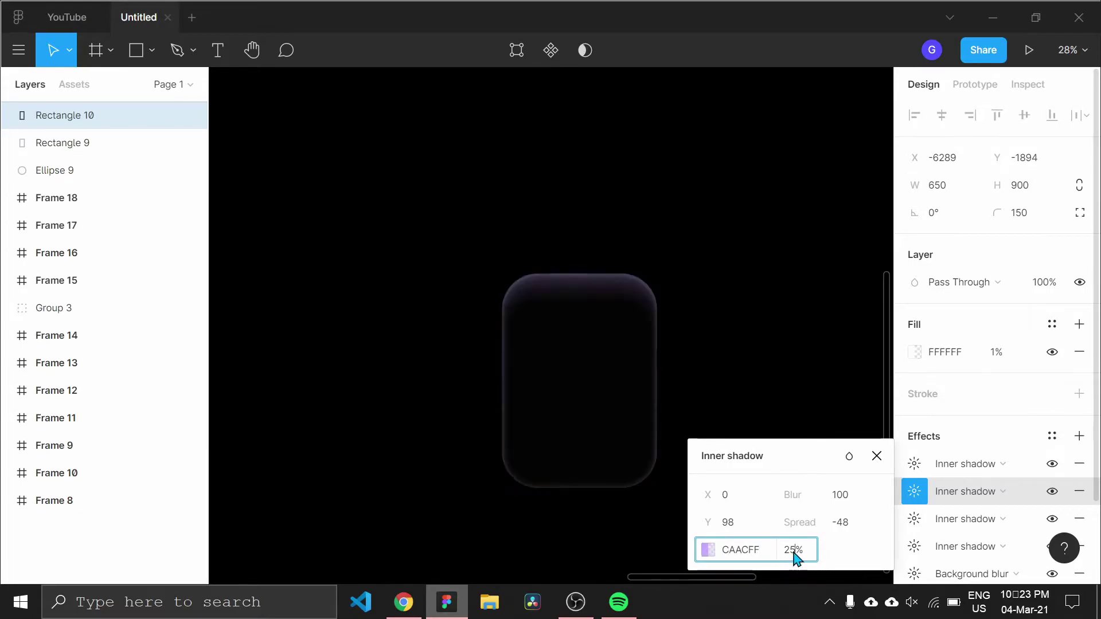
{"action": "type", "text": "30"}
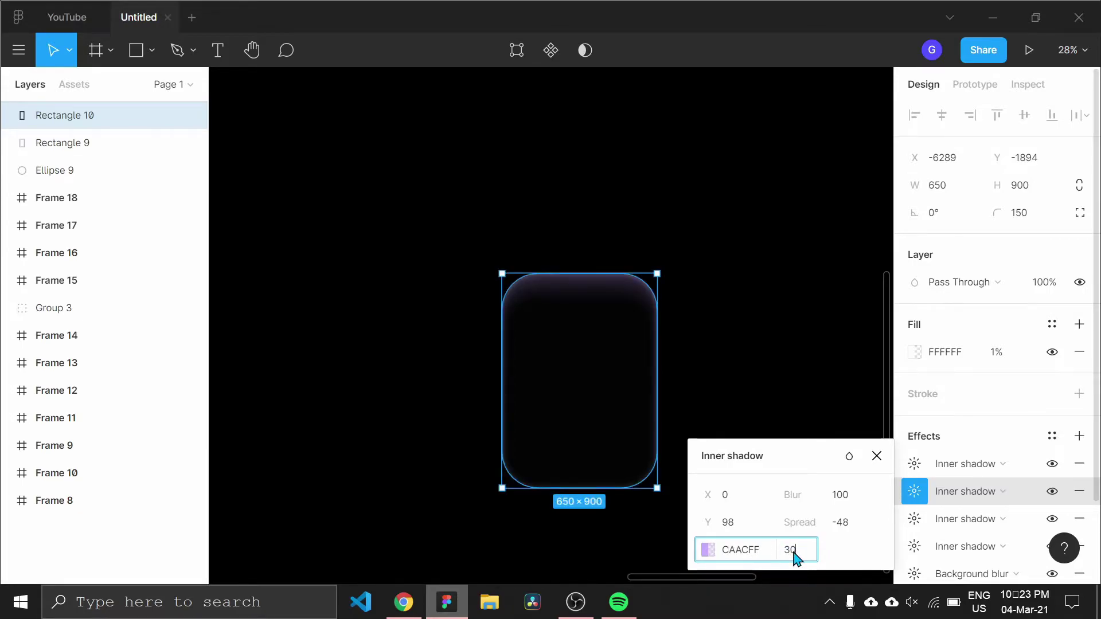
{"action": "left_click", "coordinate": [890, 445]}
{"action": "left_click", "coordinate": [596, 434]}
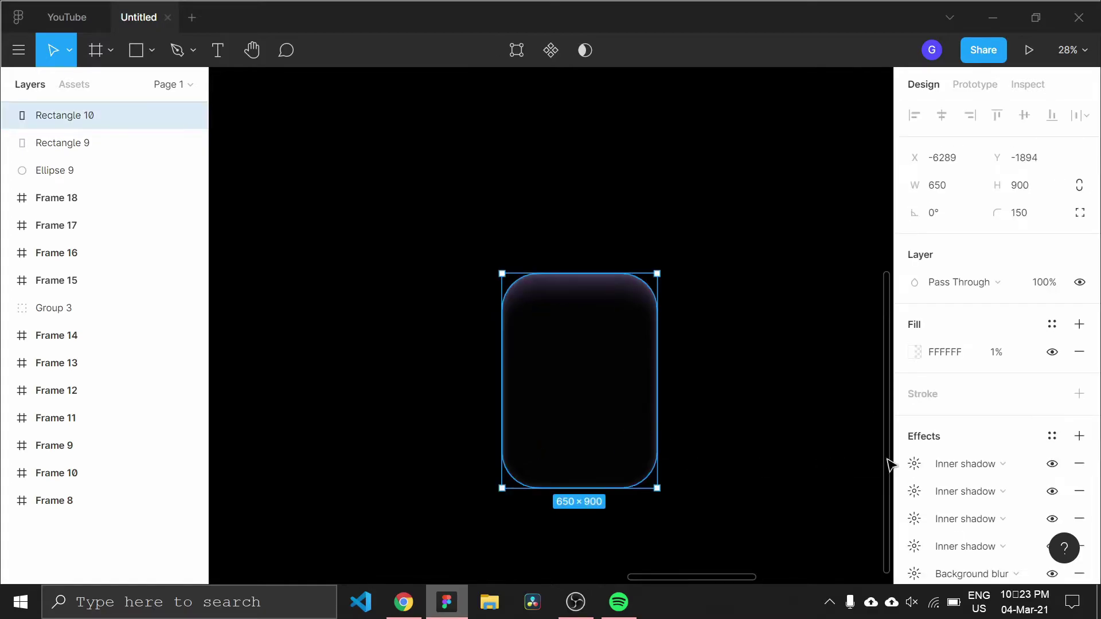
Set the top inner shadow to Y -82, blur 68, spread -64, colour 6D4490 at 30%
{"action": "left_click", "coordinate": [915, 463]}
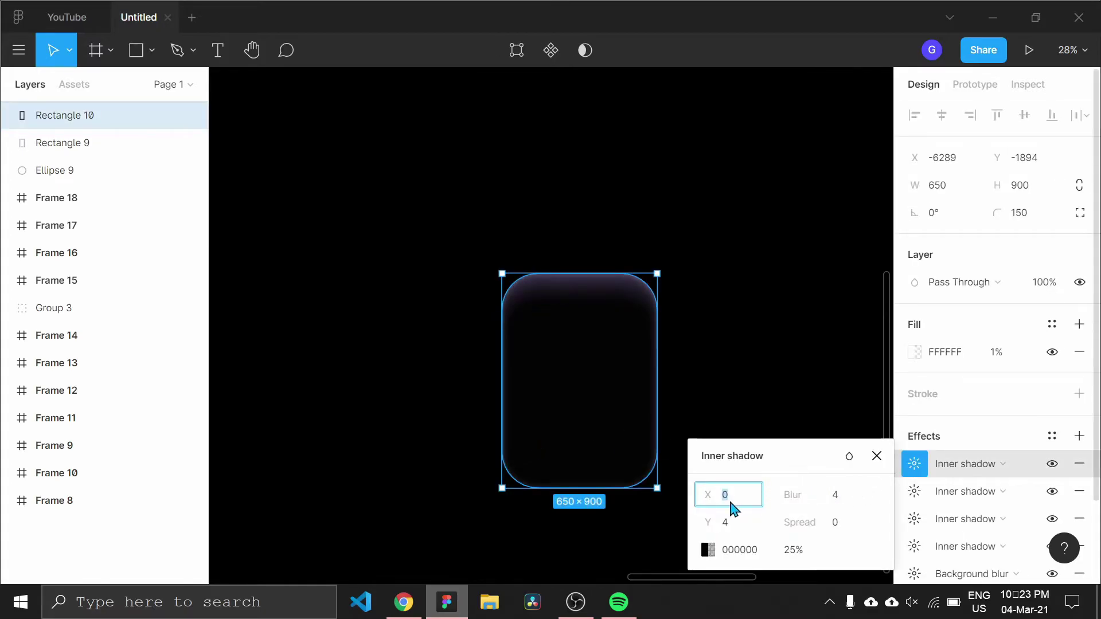
{"action": "left_click", "coordinate": [834, 497]}
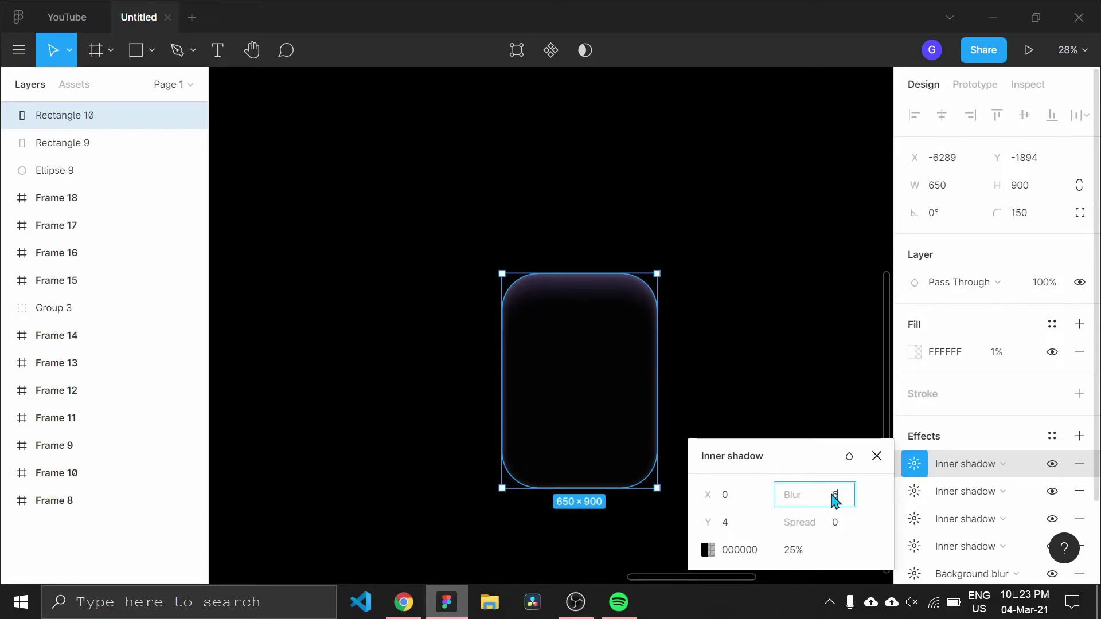
{"action": "left_click", "coordinate": [752, 529]}
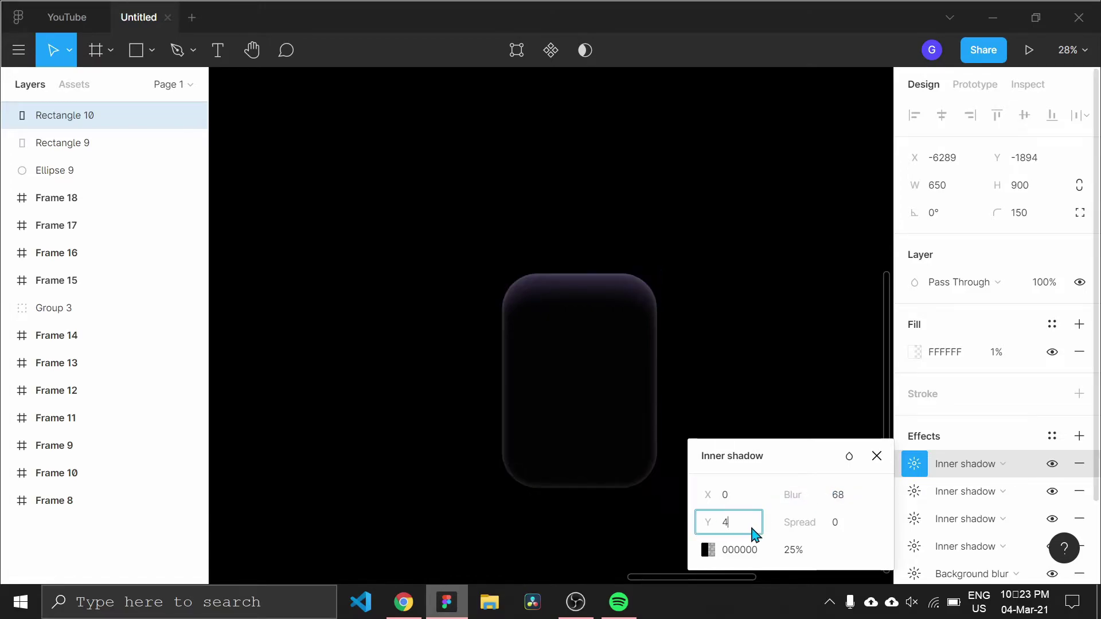
{"action": "type", "text": "-6"}
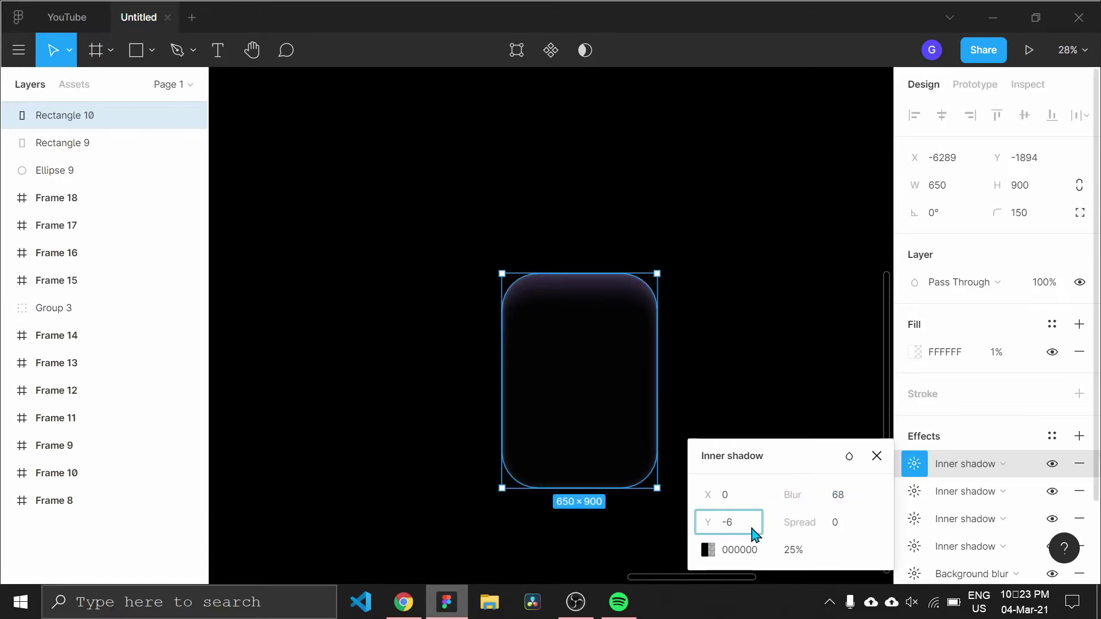
{"action": "type", "text": "8"}
{"action": "type", "text": "2"}
{"action": "left_click", "coordinate": [840, 533]}
{"action": "type", "text": "64"}
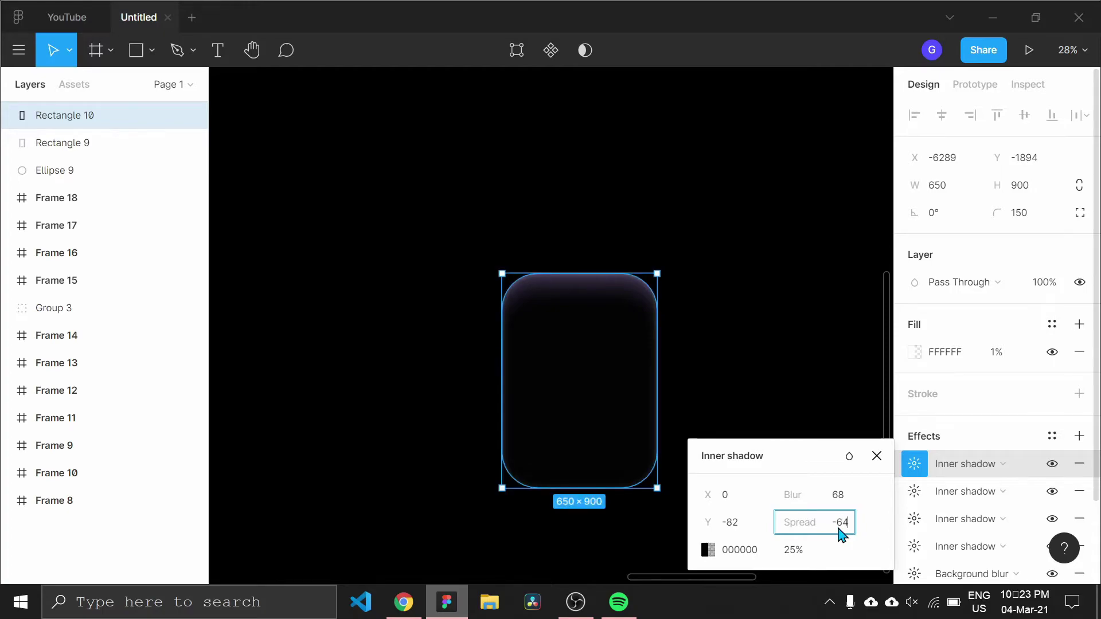
{"action": "left_click", "coordinate": [745, 551]}
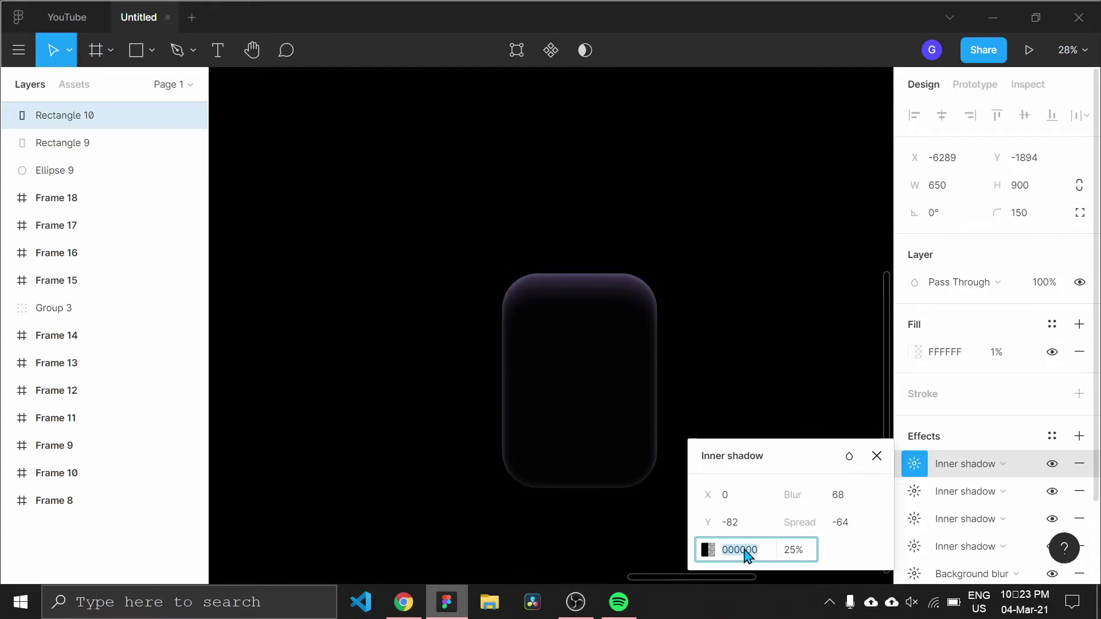
{"action": "type", "text": "6D3"}
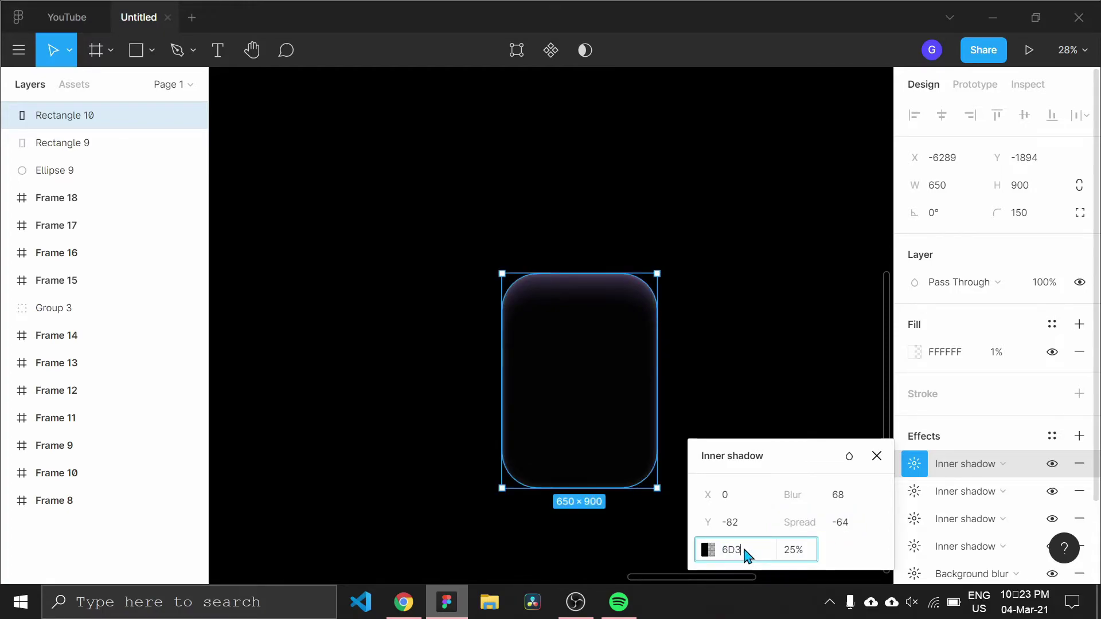
{"action": "key", "text": "BackSpace"}
{"action": "left_click", "coordinate": [788, 550]}
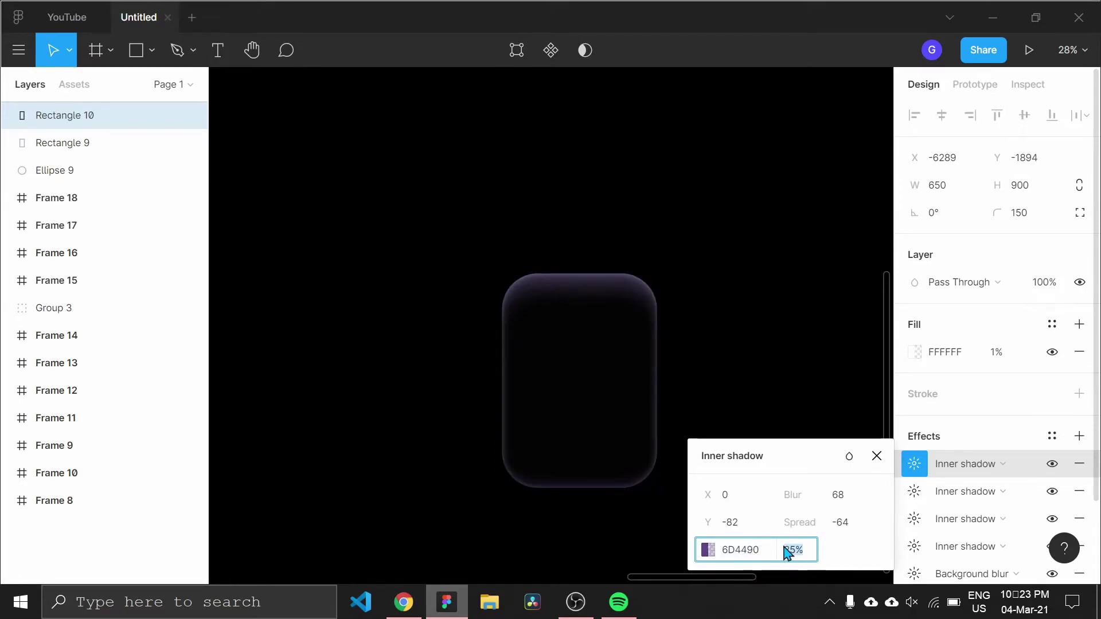
{"action": "type", "text": "30"}
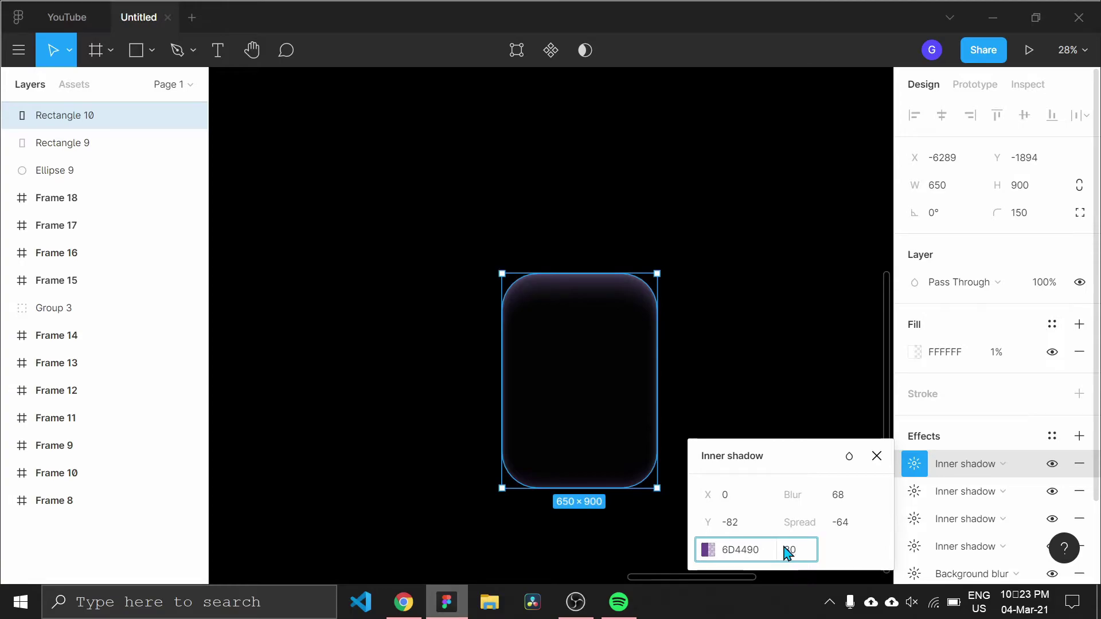
{"action": "left_click", "coordinate": [876, 457]}
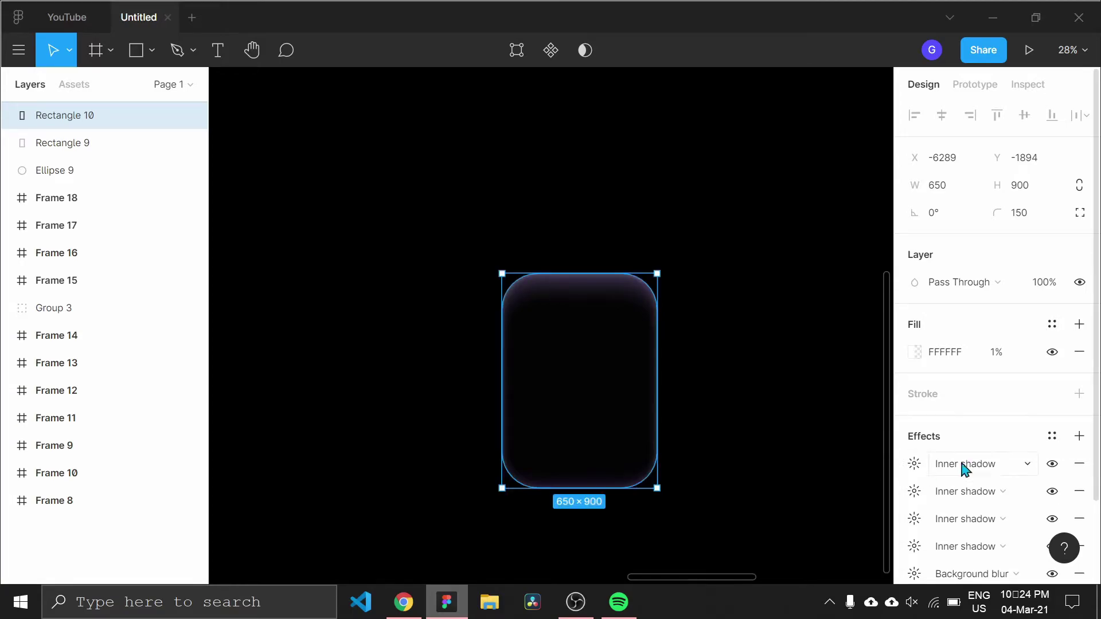
Add two more effects to the card and switch both to Inner shadow
{"action": "left_click", "coordinate": [1089, 443]}
{"action": "left_click", "coordinate": [1084, 442]}
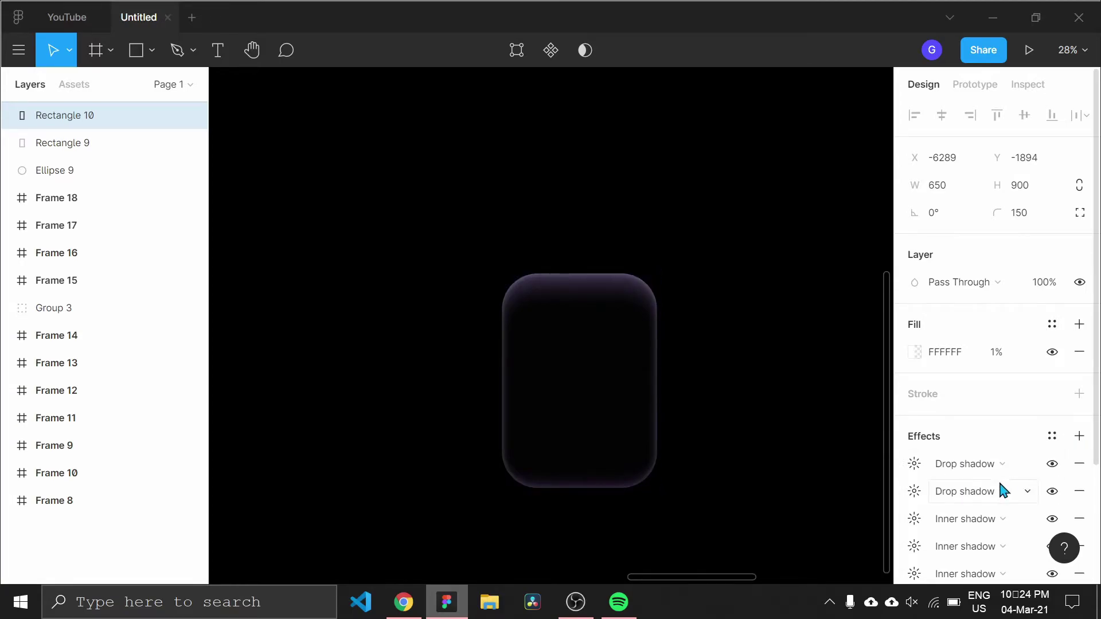
{"action": "left_click", "coordinate": [1000, 491]}
{"action": "left_click", "coordinate": [983, 471]}
{"action": "left_click", "coordinate": [983, 443]}
{"action": "scroll", "coordinate": [983, 470], "scroll_direction": "down", "scroll_amount": 3}
{"action": "left_click", "coordinate": [915, 347]}
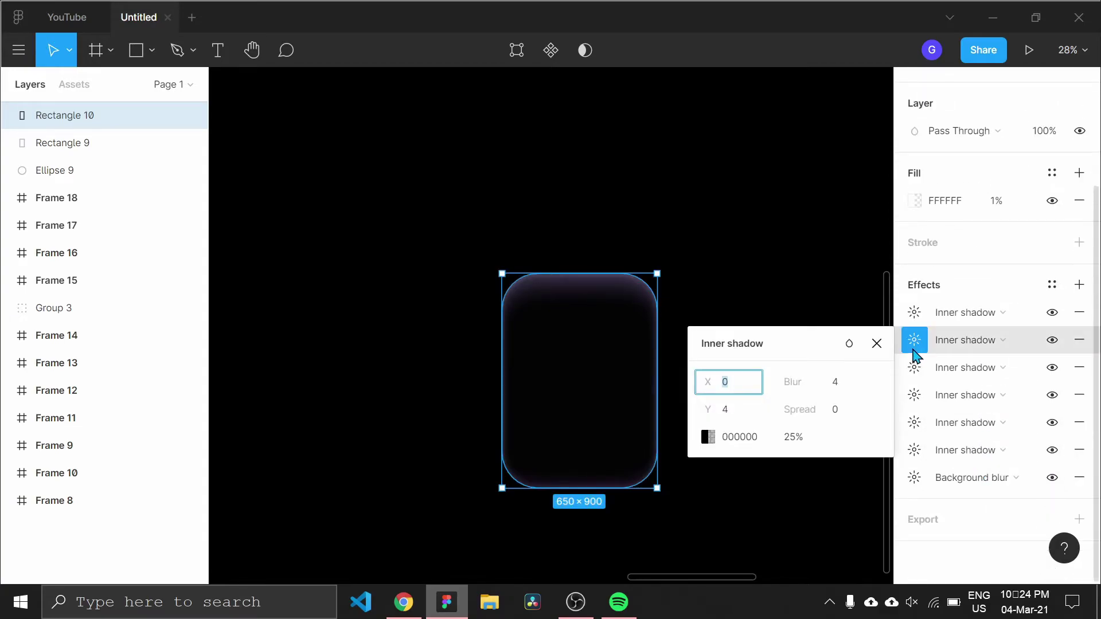
Set the second new inner shadow to Y 7, blur 11, spread -4, FFFFFF at 100%
{"action": "left_click", "coordinate": [839, 383]}
{"action": "type", "text": "11"}
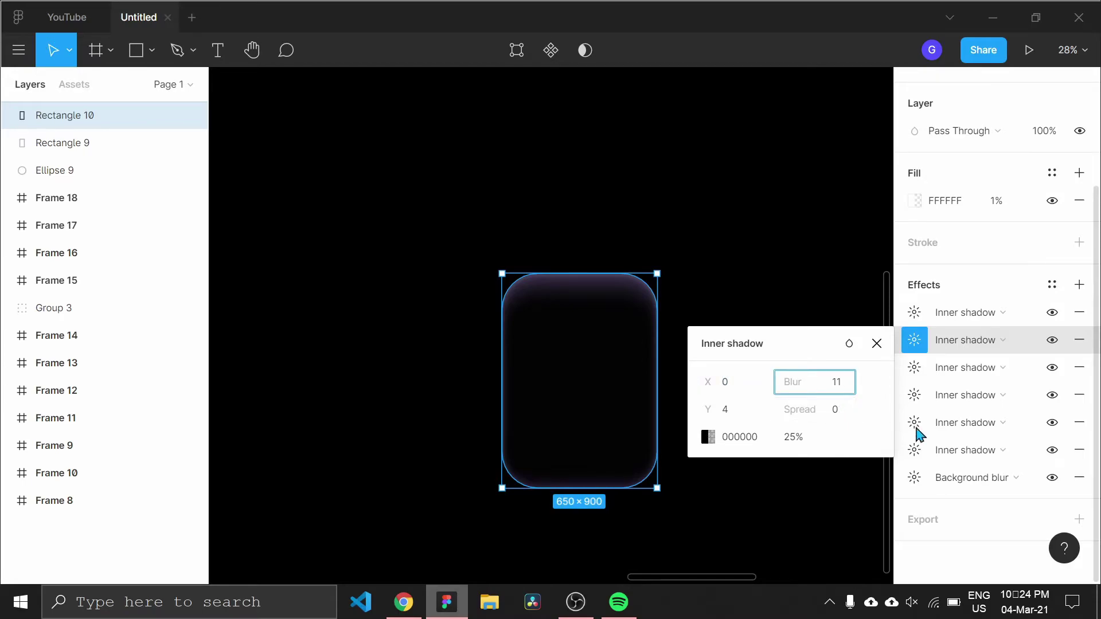
{"action": "left_click", "coordinate": [743, 413]}
{"action": "key", "text": "BackSpace"}
{"action": "type", "text": "7"}
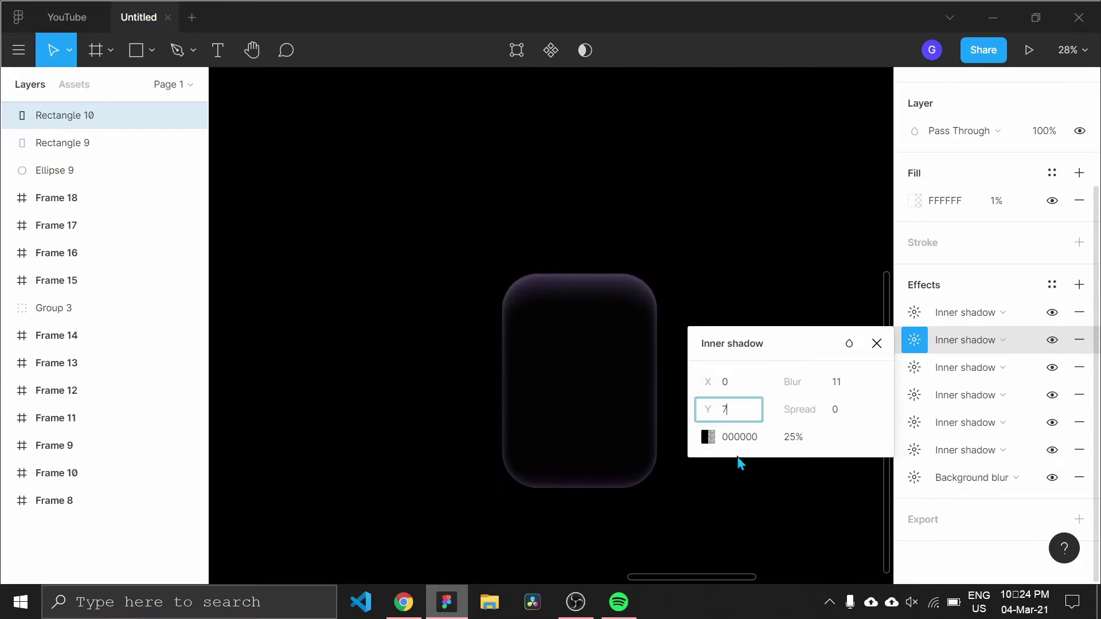
{"action": "left_click", "coordinate": [839, 411]}
{"action": "type", "text": "-4"}
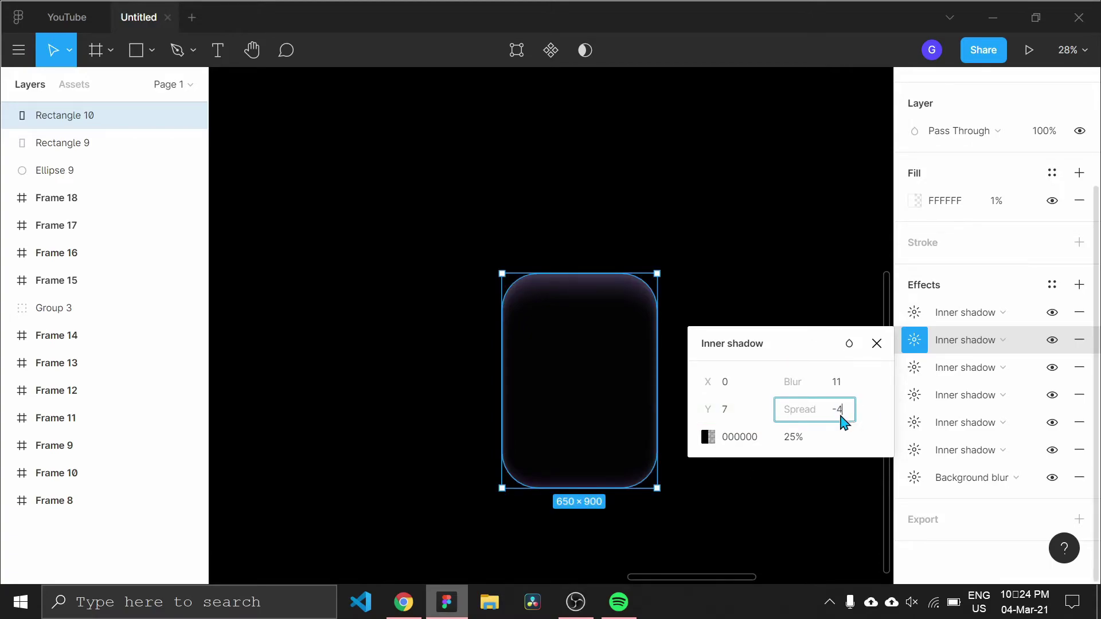
{"action": "left_click", "coordinate": [771, 438]}
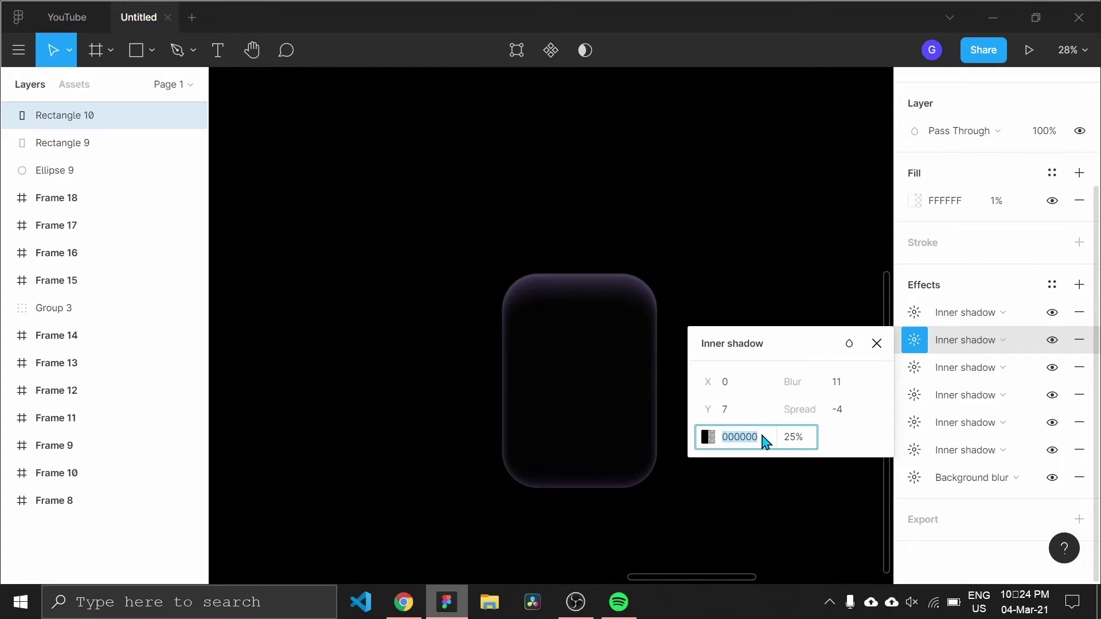
{"action": "type", "text": "FFFFFF"}
{"action": "key", "text": "Tab"}
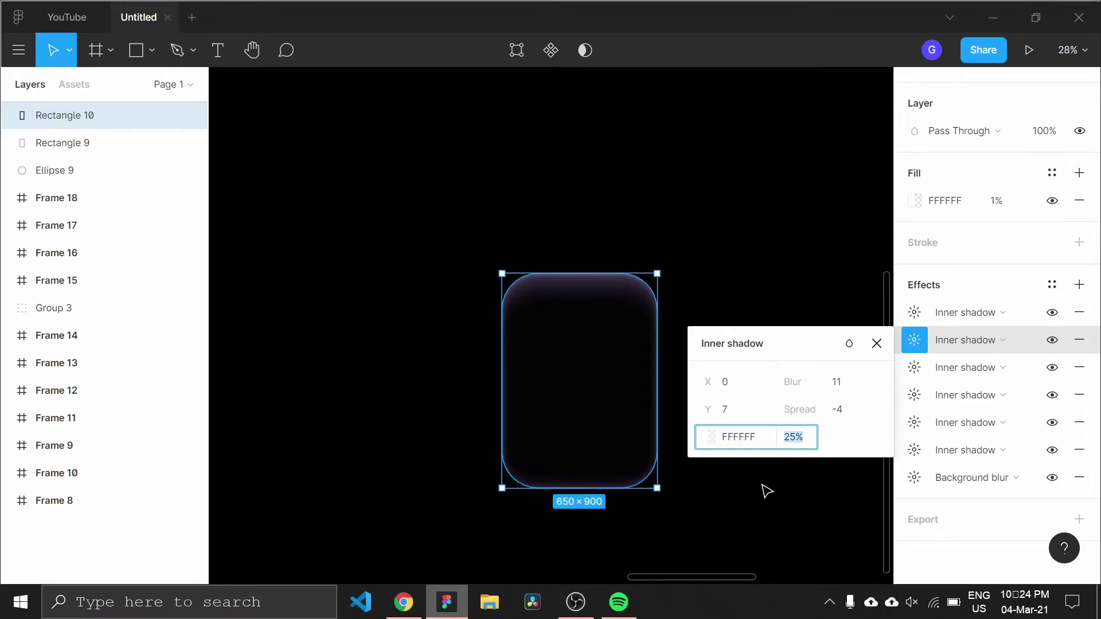
{"action": "type", "text": "100"}
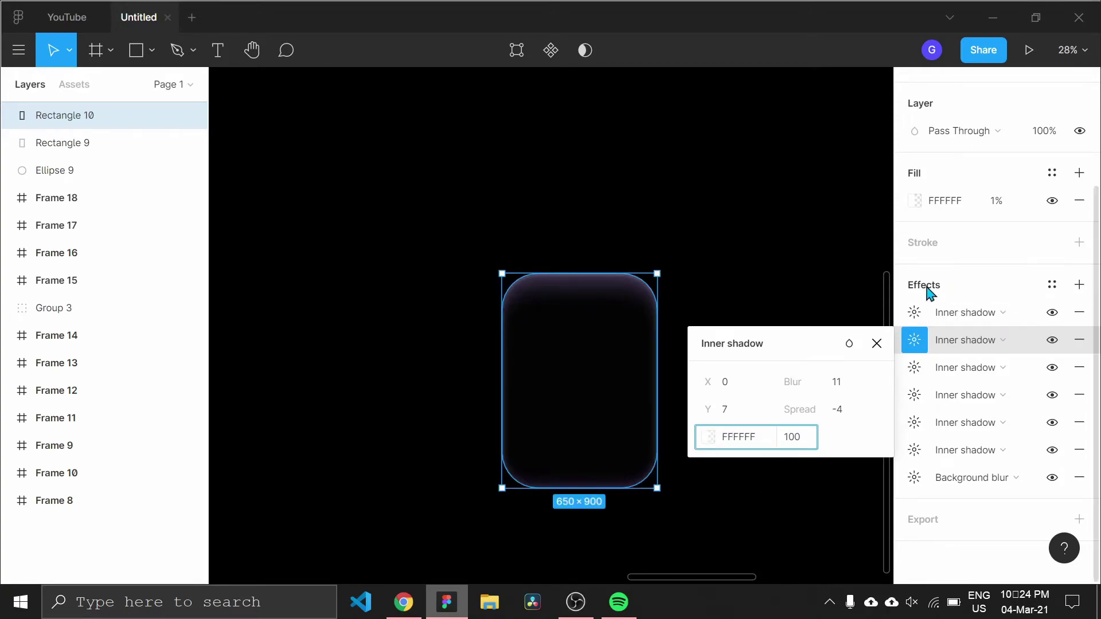
{"action": "left_click", "coordinate": [914, 312]}
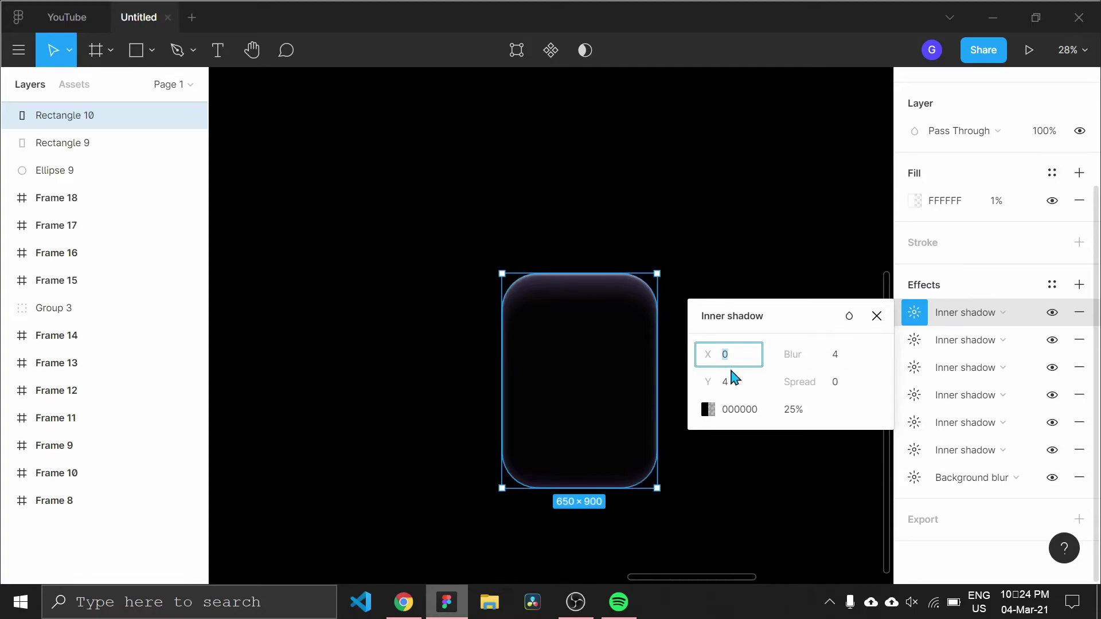
Set the top inner shadow to Y 39, blur 56, spread -56, white FFFFFF at 50%
{"action": "left_click", "coordinate": [733, 386]}
{"action": "type", "text": "39"}
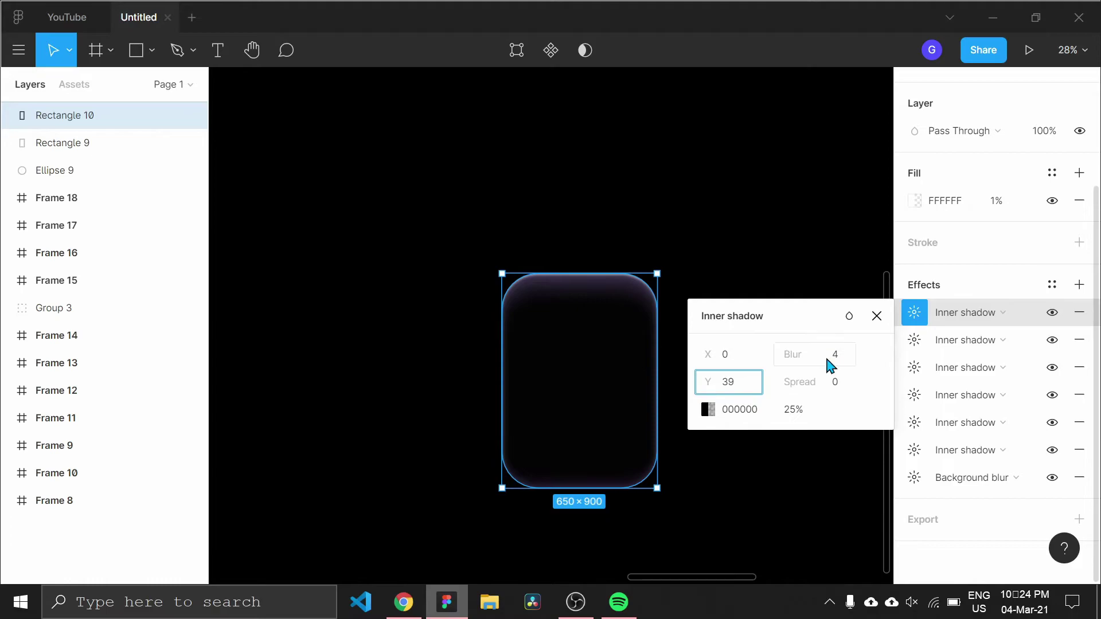
{"action": "left_click", "coordinate": [830, 360]}
{"action": "type", "text": "56"}
{"action": "key", "text": "Return"}
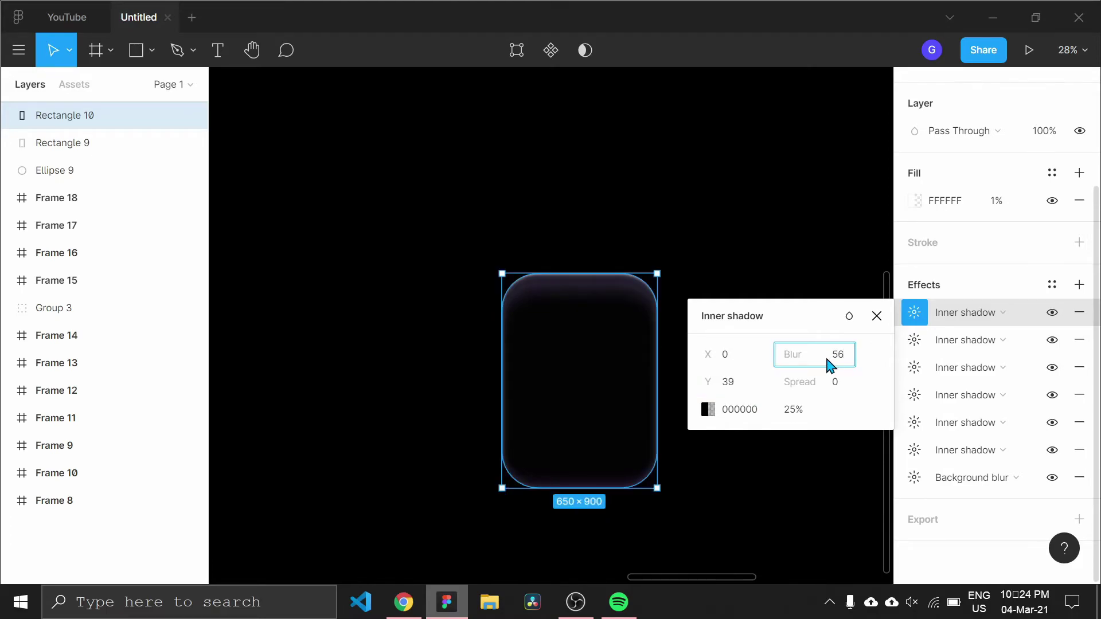
{"action": "left_click", "coordinate": [840, 388]}
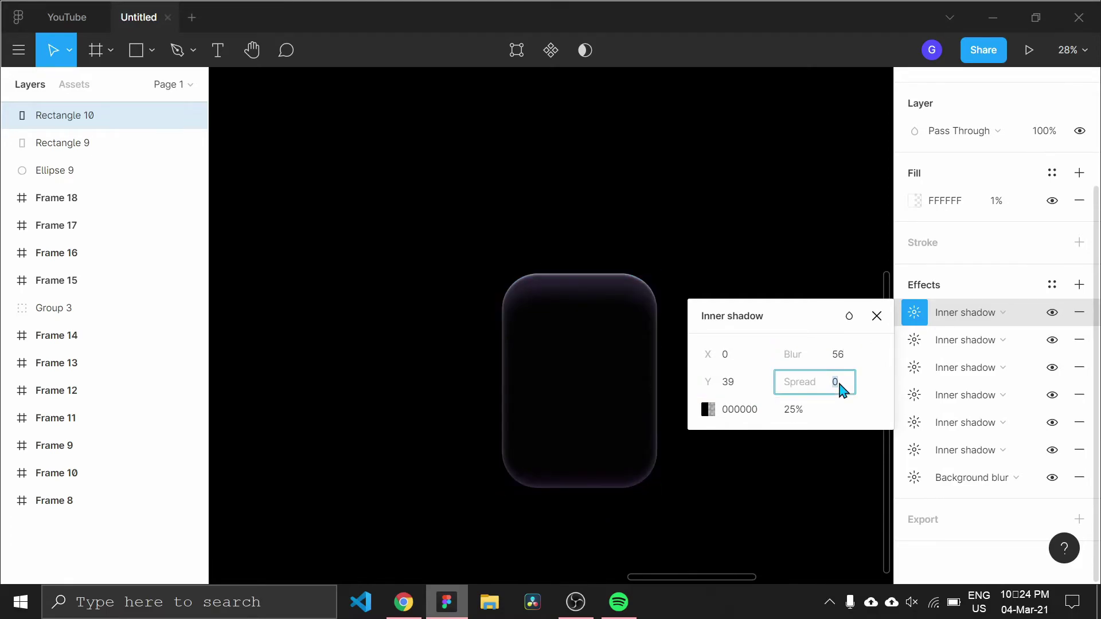
{"action": "type", "text": "-5"}
{"action": "key", "text": "Return"}
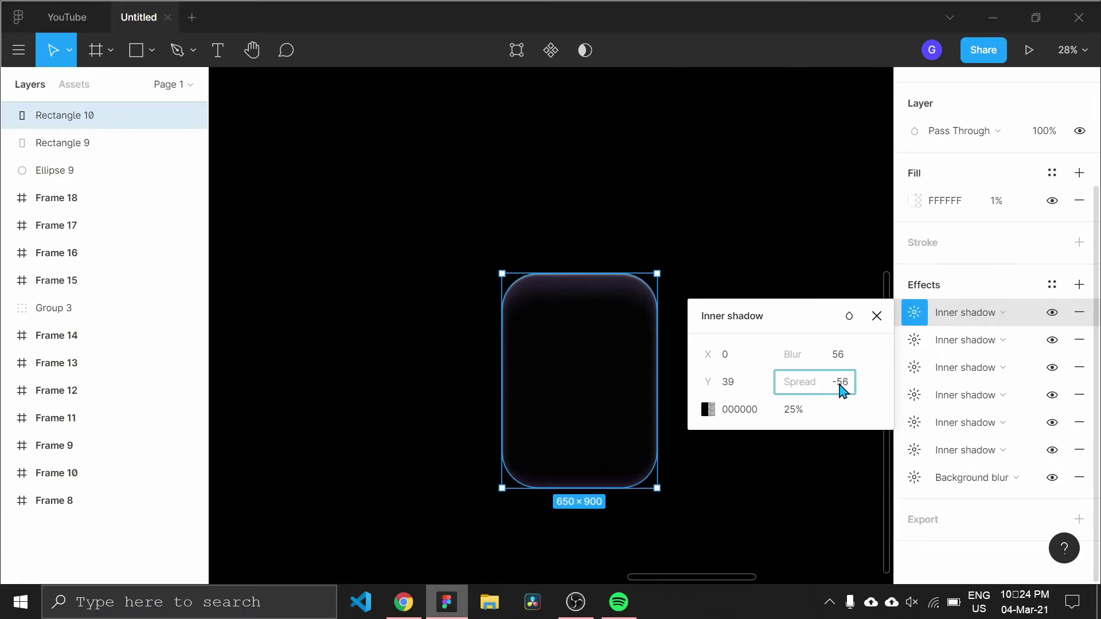
{"action": "left_click", "coordinate": [755, 418]}
{"action": "type", "text": "F"}
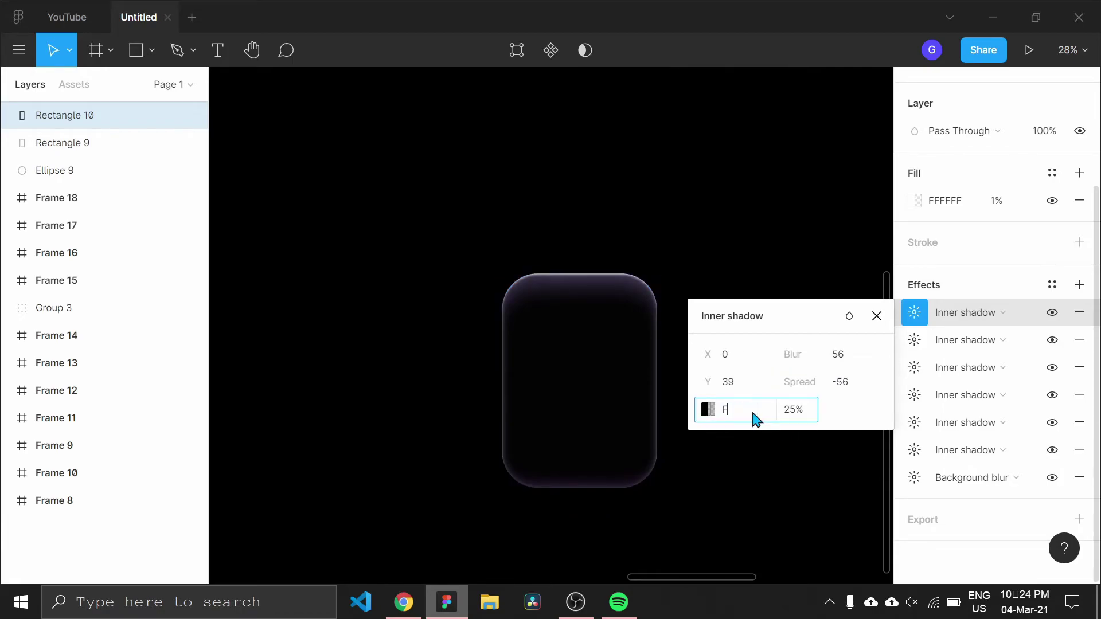
{"action": "type", "text": "FFFFF"}
{"action": "key", "text": "Tab"}
{"action": "type", "text": "5"}
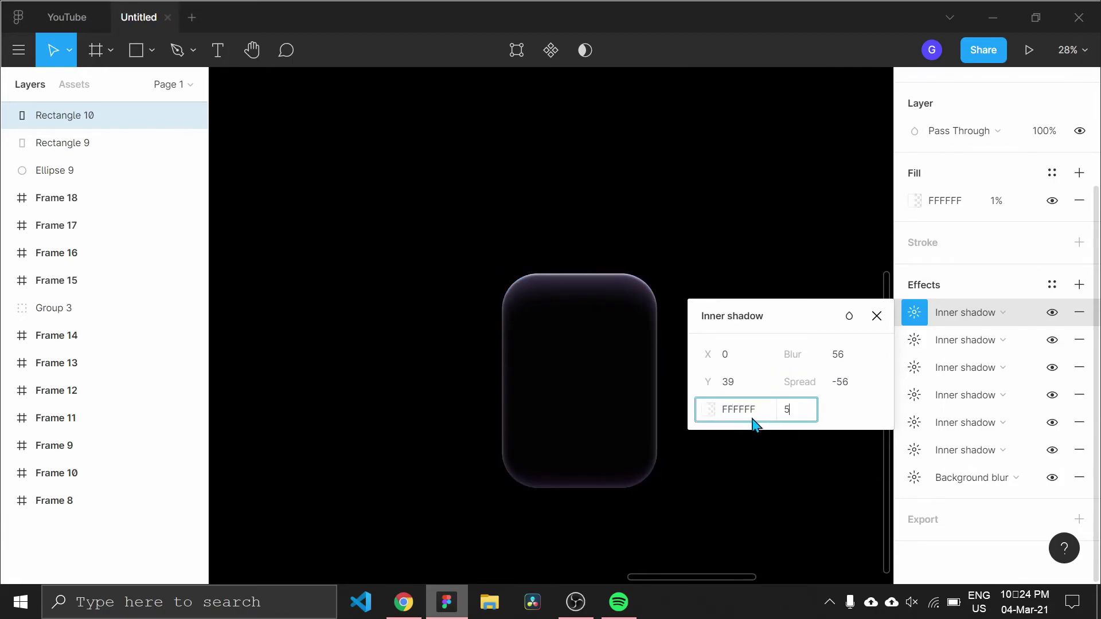
{"action": "type", "text": "0"}
{"action": "key", "text": "Return"}
Close the shadow settings and move the card up and to the left
{"action": "left_click", "coordinate": [800, 471]}
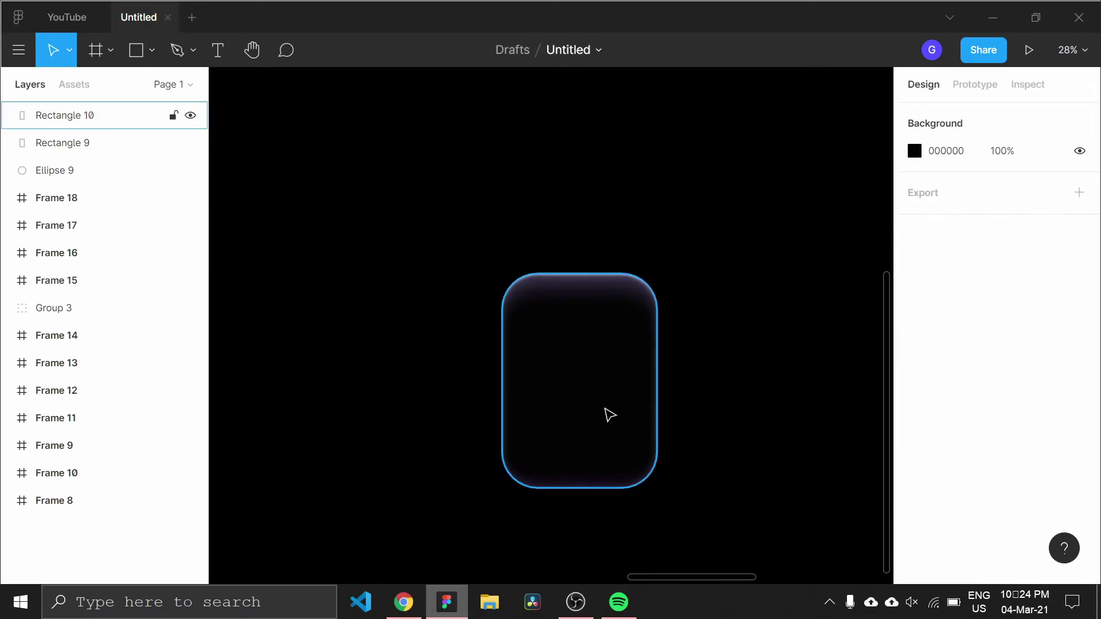
{"action": "left_click", "coordinate": [606, 406]}
{"action": "left_click_drag", "start_coordinate": [597, 386], "coordinate": [534, 355]}
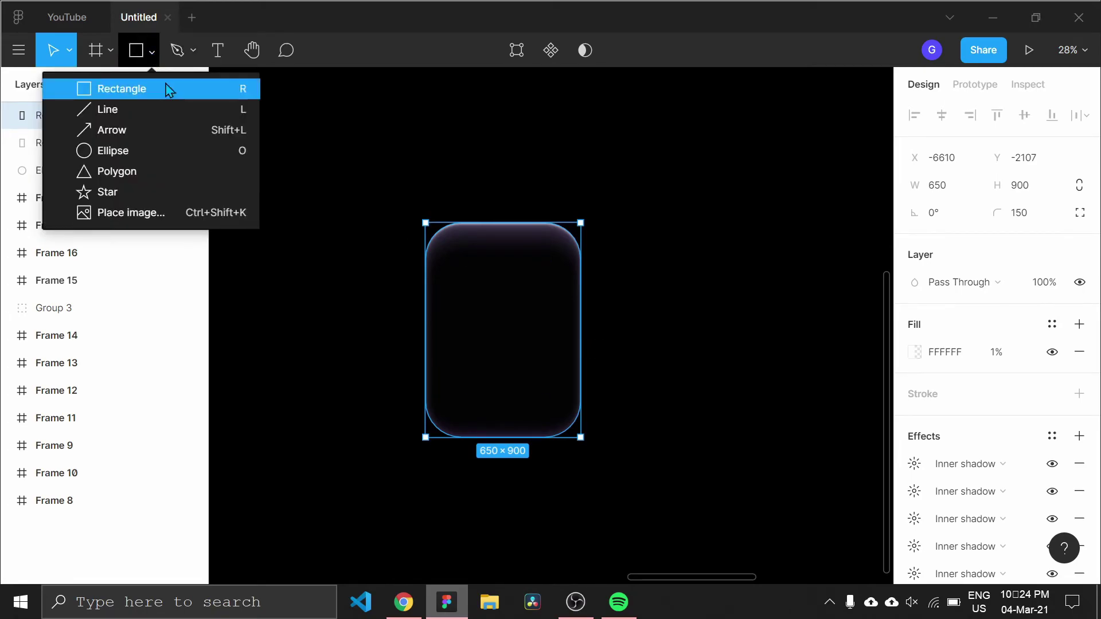
Draw a 324×324 circle right of the card and fill it bright green 50FF61
{"action": "left_click", "coordinate": [154, 151]}
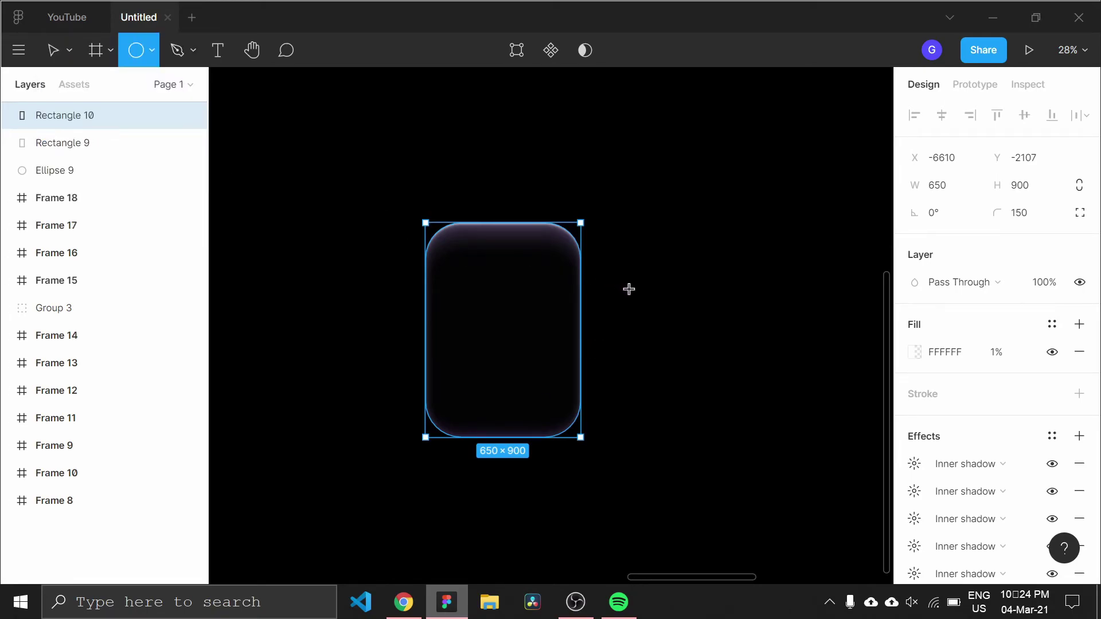
{"action": "left_click_drag", "start_coordinate": [629, 289], "coordinate": [695, 375]}
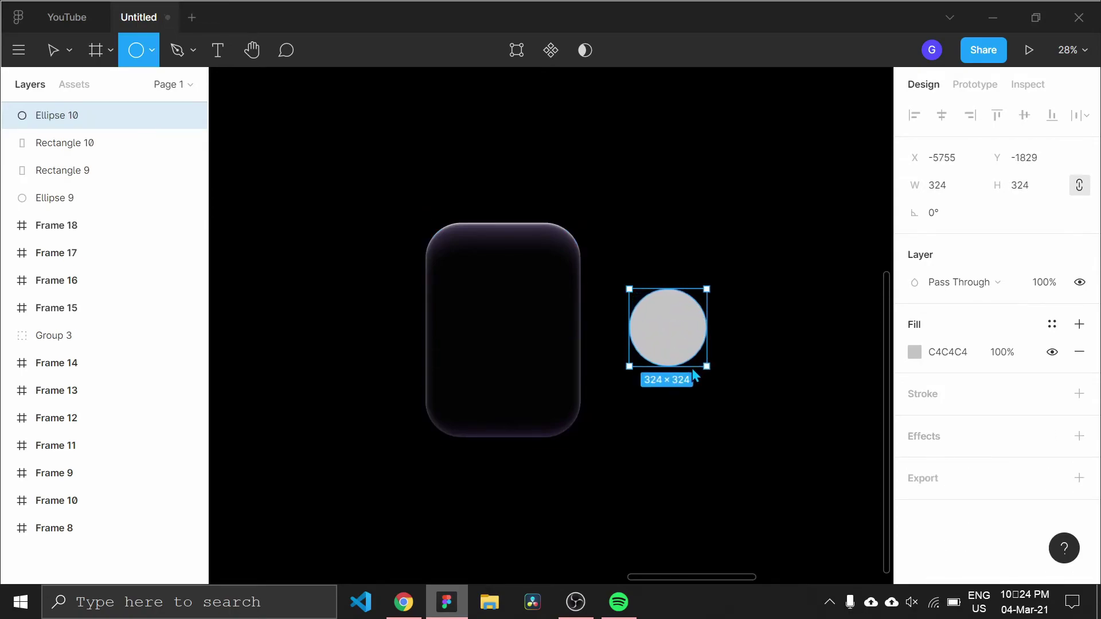
{"action": "left_click", "coordinate": [915, 354]}
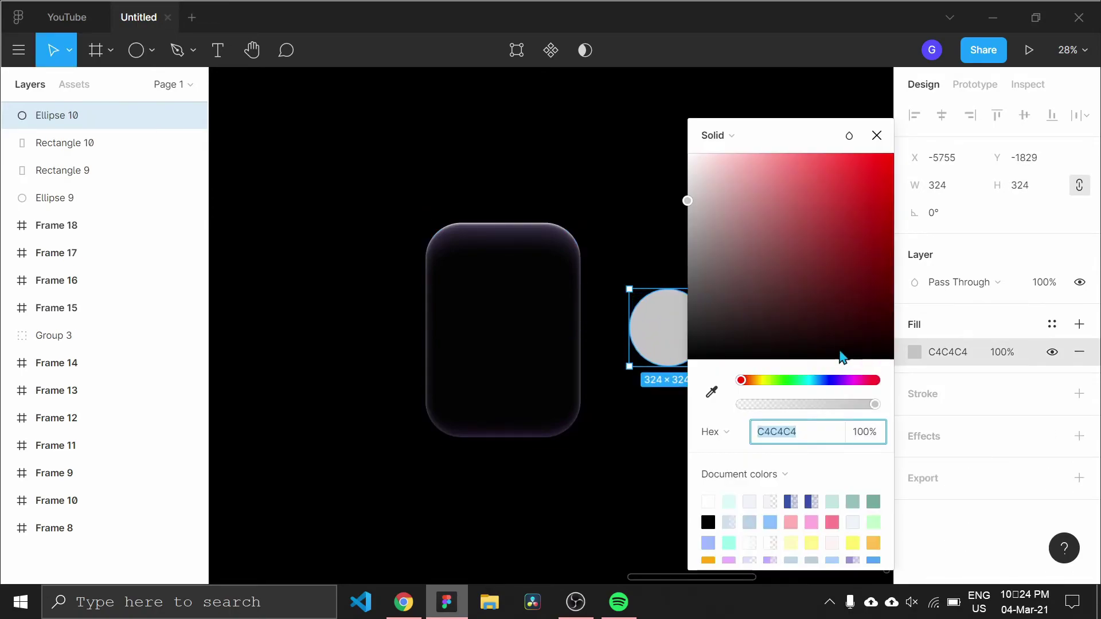
{"action": "left_click", "coordinate": [792, 381]}
{"action": "left_click_drag", "start_coordinate": [826, 224], "coordinate": [830, 123]}
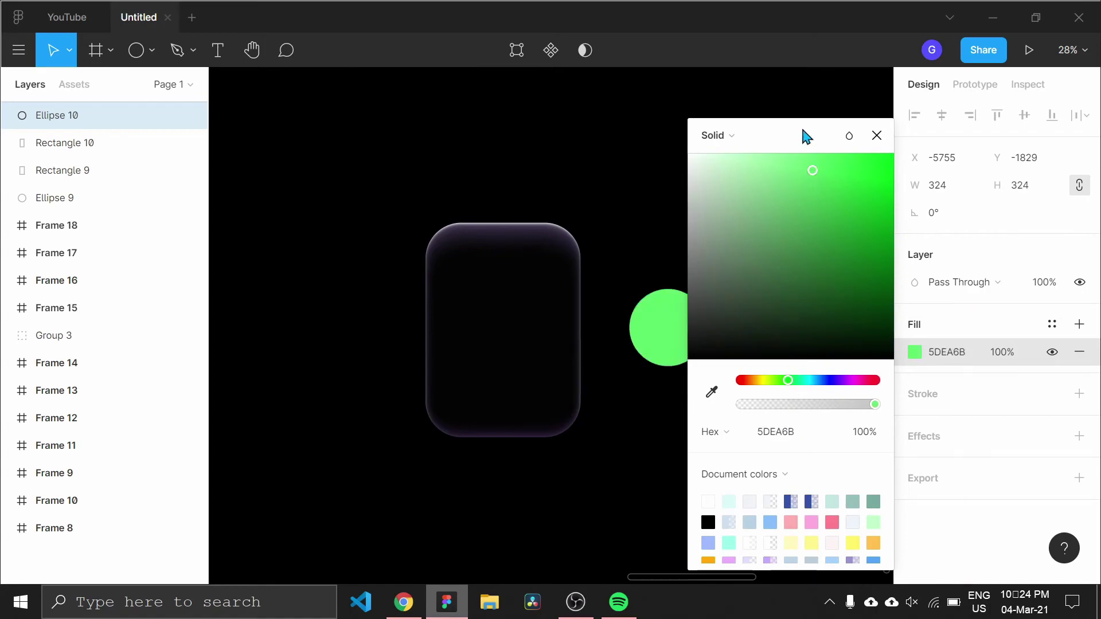
{"action": "left_click", "coordinate": [877, 135]}
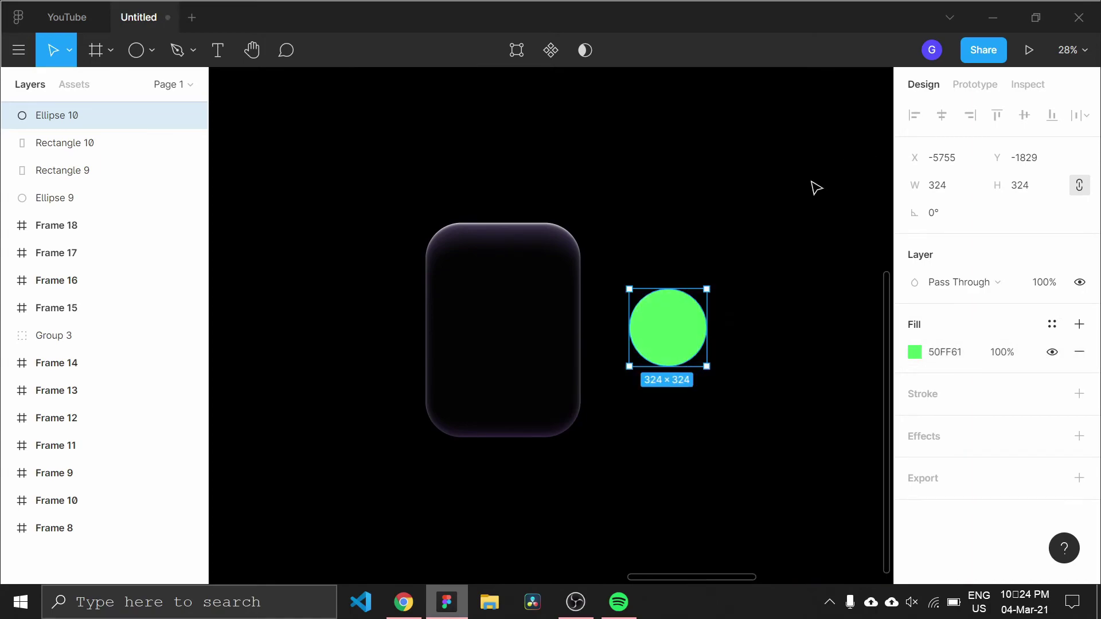
Layer Ellipse 10 beneath Rectangle 10 and centre it behind the card to preview the blur
{"action": "left_click_drag", "start_coordinate": [85, 151], "coordinate": [86, 154]}
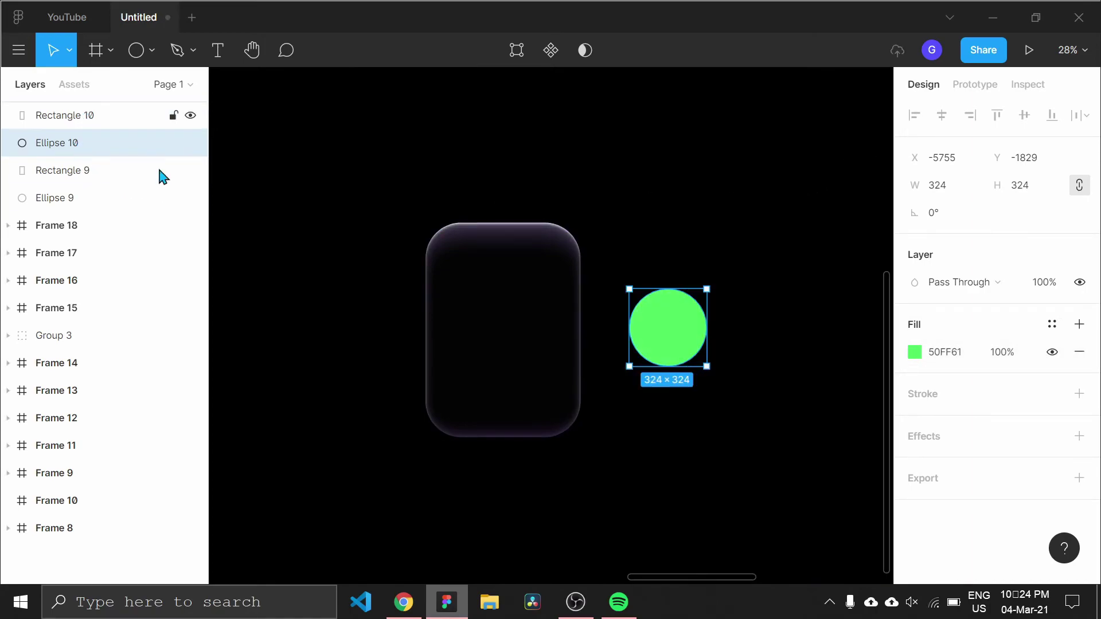
{"action": "mouse_move", "coordinate": [650, 330]}
{"action": "left_mouse_down"}
{"action": "mouse_move", "coordinate": [573, 332]}
{"action": "mouse_move", "coordinate": [552, 230]}
{"action": "left_mouse_up"}
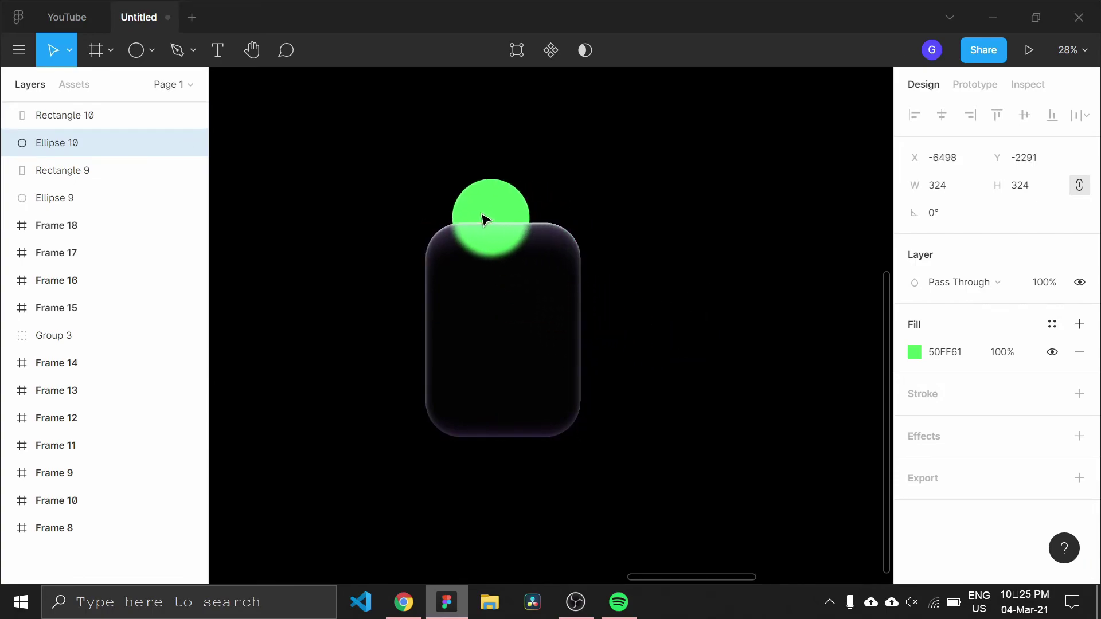
{"action": "mouse_move", "coordinate": [551, 231]}
{"action": "left_mouse_down"}
{"action": "mouse_move", "coordinate": [427, 367]}
{"action": "mouse_move", "coordinate": [443, 422]}
{"action": "mouse_move", "coordinate": [507, 438]}
{"action": "mouse_move", "coordinate": [563, 406]}
{"action": "mouse_move", "coordinate": [548, 338]}
{"action": "mouse_move", "coordinate": [511, 322]}
{"action": "mouse_move", "coordinate": [504, 331]}
{"action": "left_mouse_up"}
{"action": "left_click", "coordinate": [688, 323]}
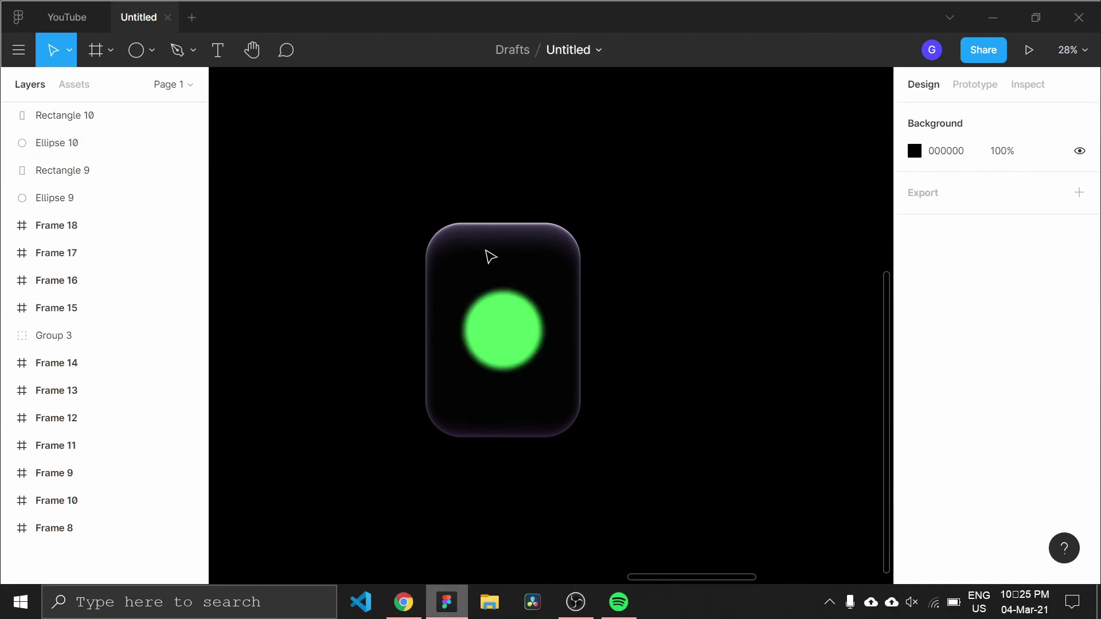